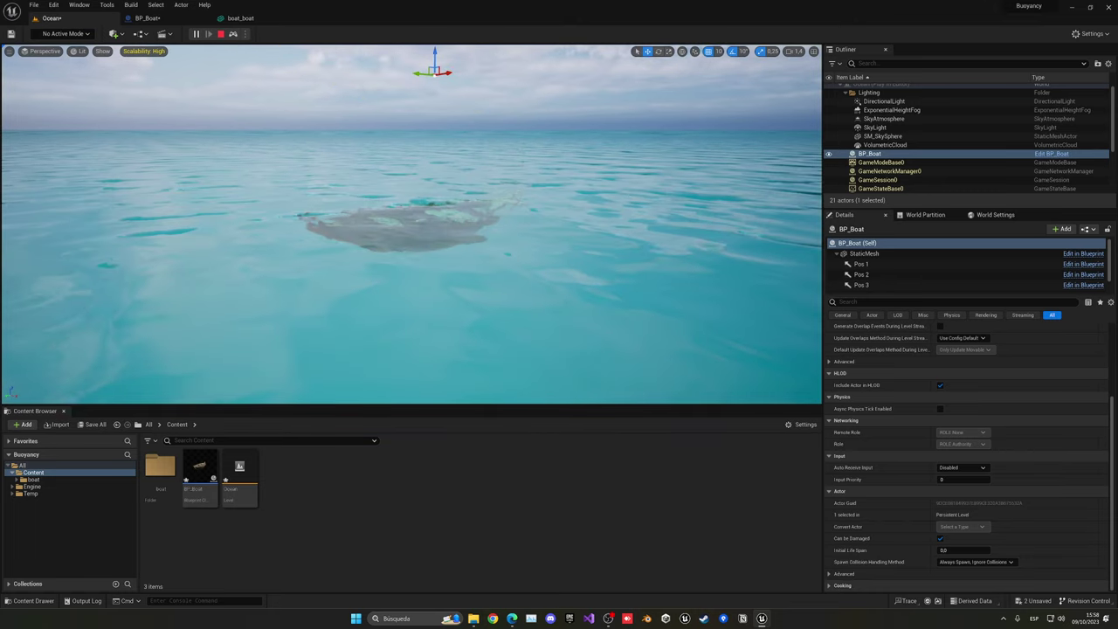
{"action": "key", "text": "f"}
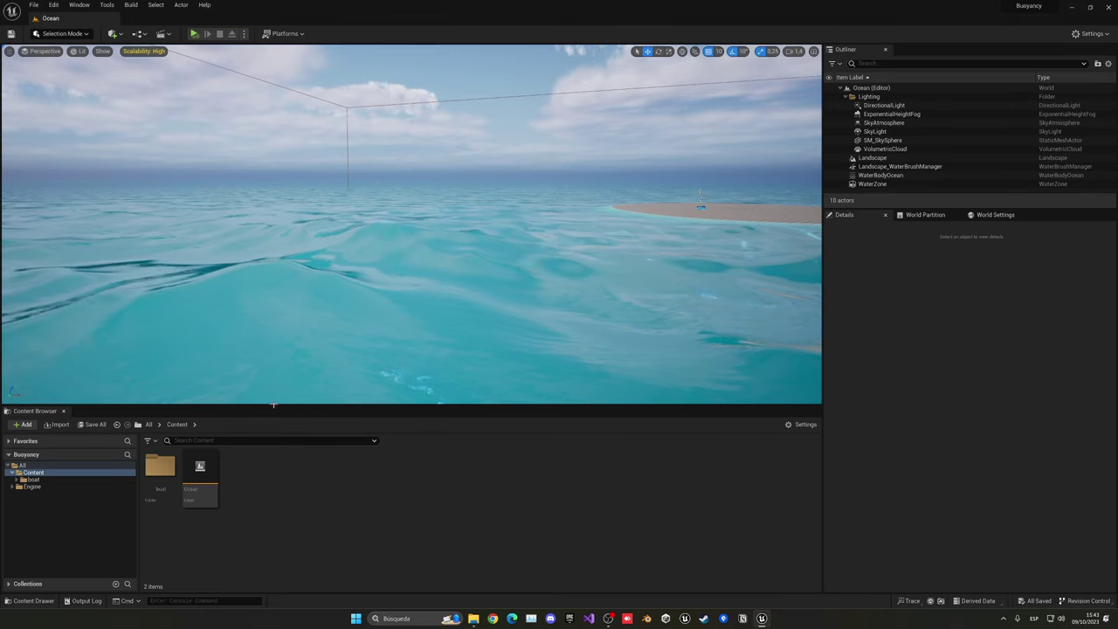
Open the boat_boat static mesh from the boat folder to inspect the model, and close it again
{"action": "double_click", "coordinate": [160, 469]}
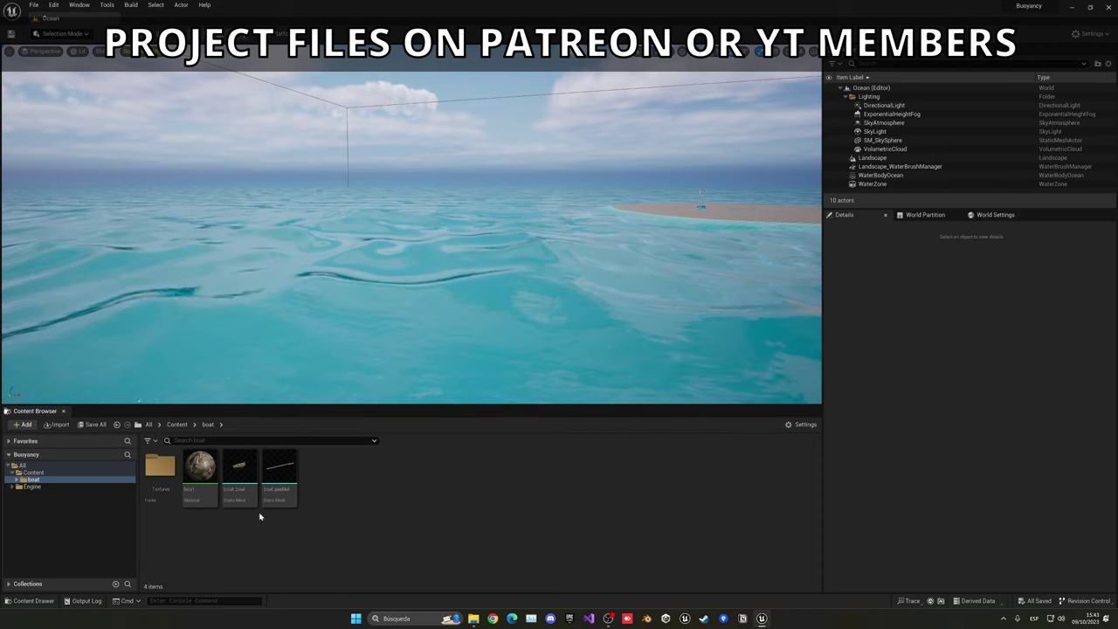
{"action": "double_click", "coordinate": [238, 476]}
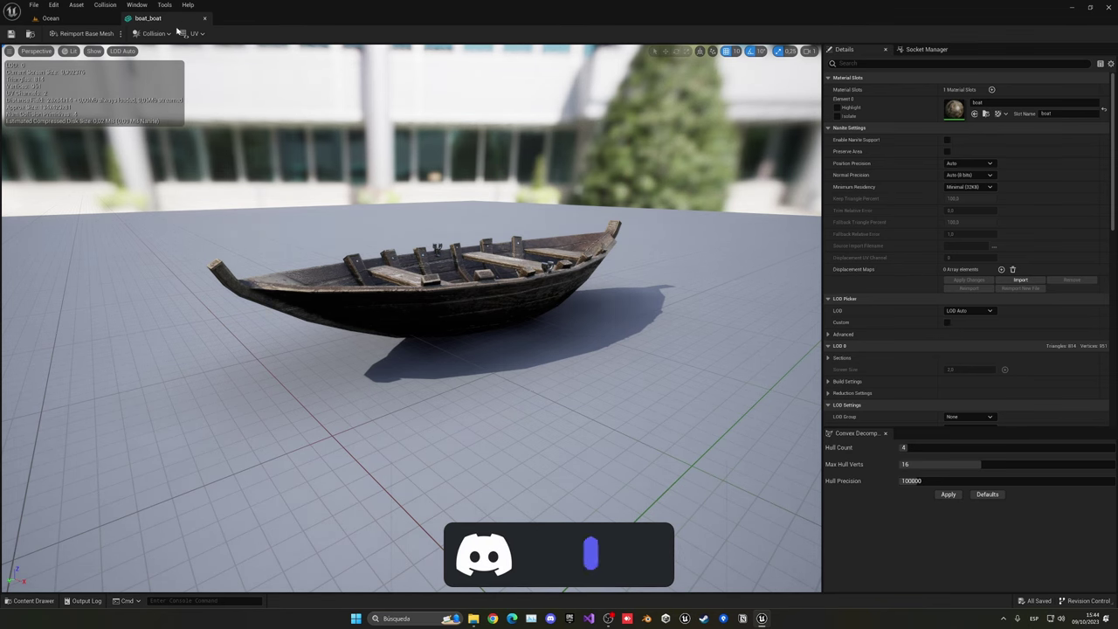
{"action": "left_click", "coordinate": [205, 19]}
{"action": "right_click_drag", "start_coordinate": [243, 125], "coordinate": [305, 136]}
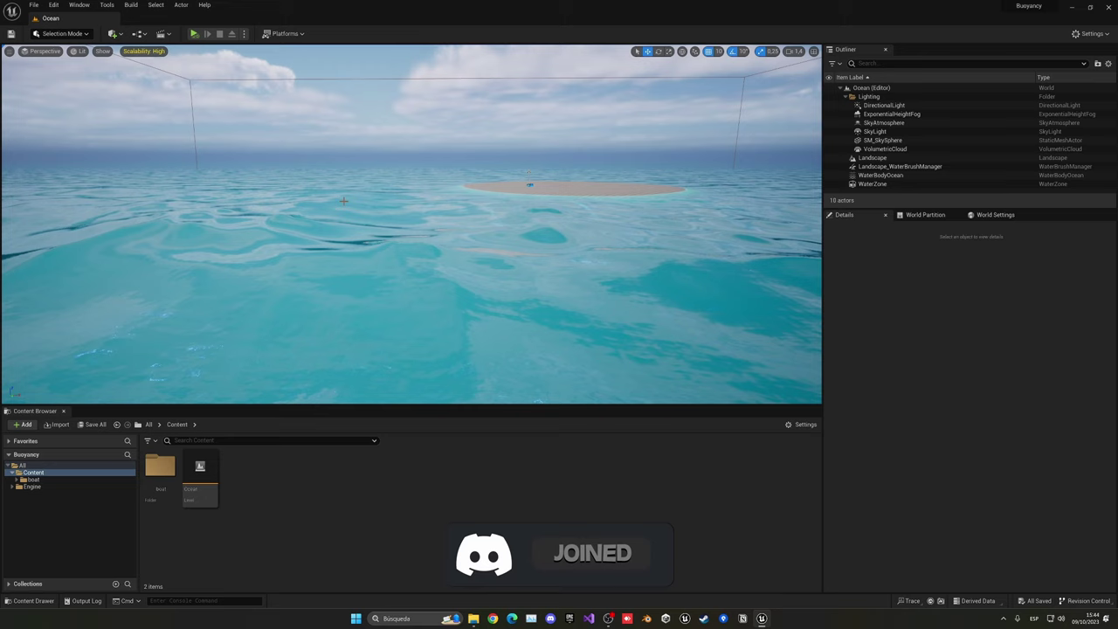
Search the project's plugins for "water" to check whether the Water plugin is enabled, and close the plugin list
{"action": "left_click", "coordinate": [53, 4]}
{"action": "left_click", "coordinate": [75, 141]}
{"action": "type", "text": "wa"}
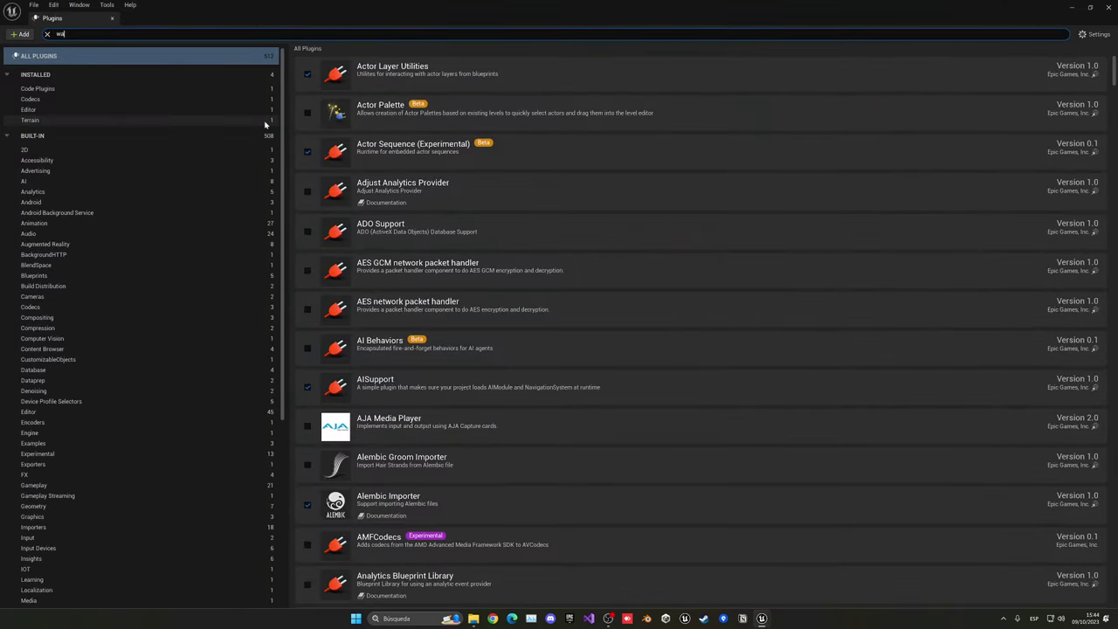
{"action": "type", "text": "ter"}
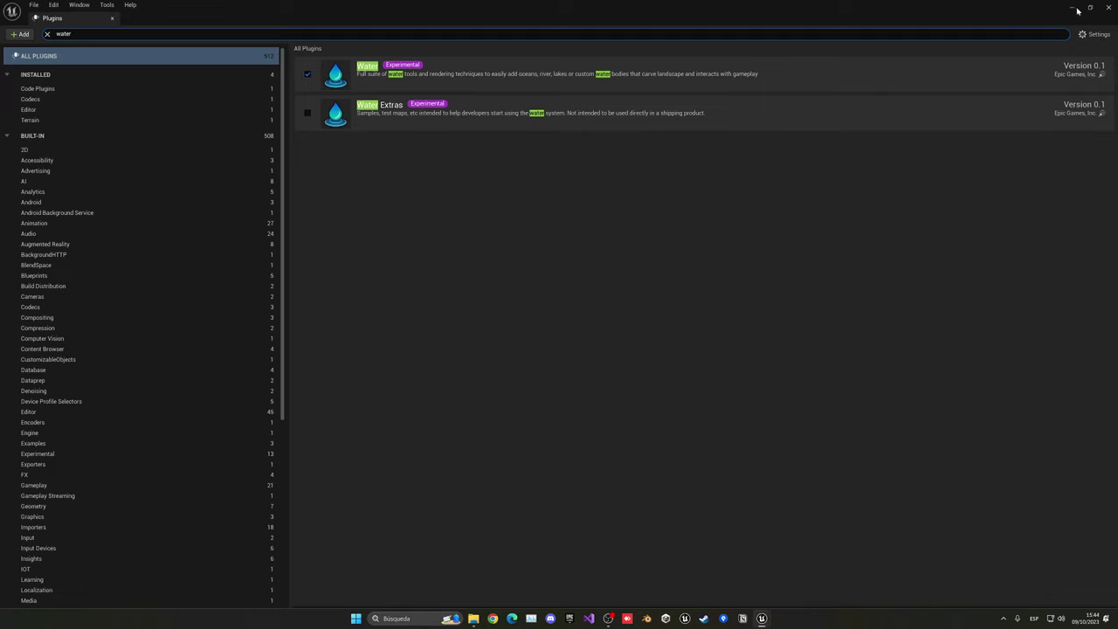
{"action": "left_click", "coordinate": [1106, 8]}
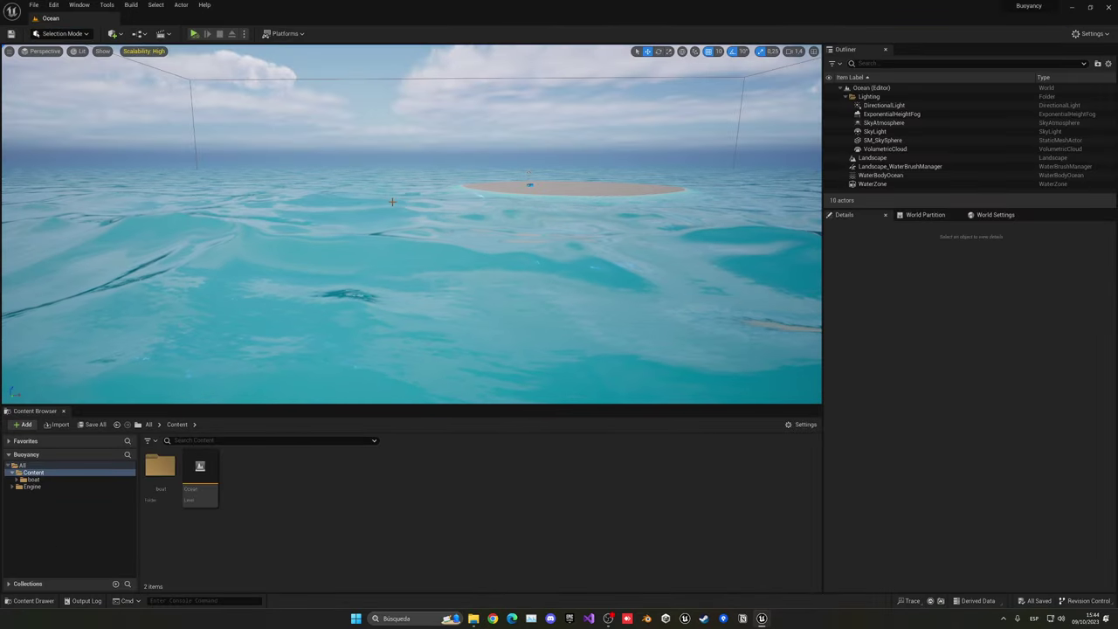
Select the ocean water body in the level, examine its wave, physics and collision settings, and deselect it
{"action": "right_click_drag", "start_coordinate": [390, 201], "coordinate": [403, 204]}
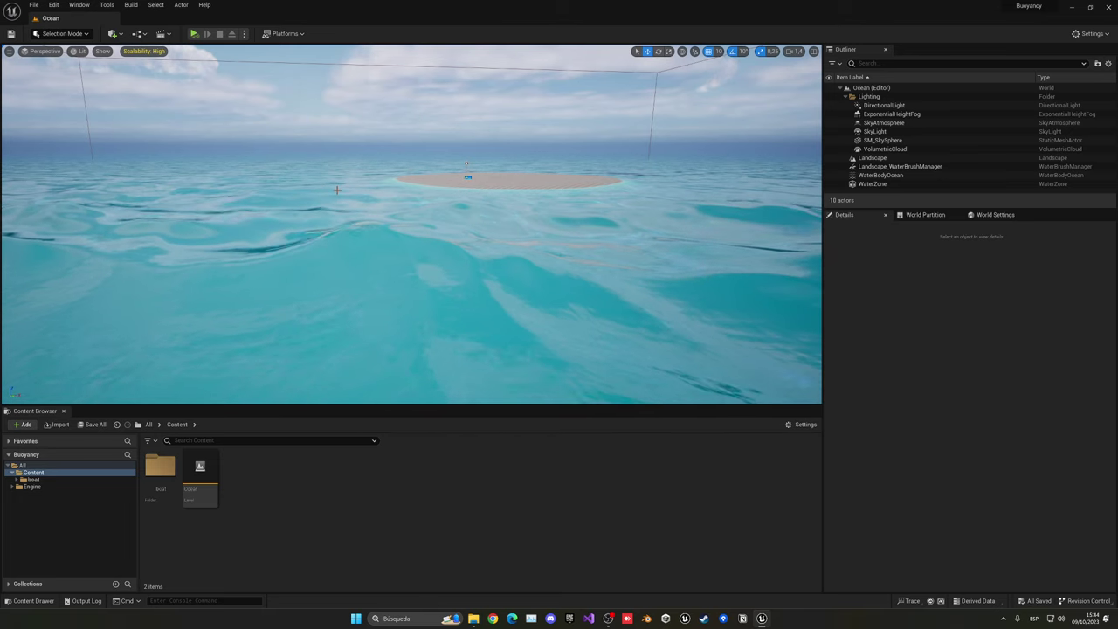
{"action": "left_click", "coordinate": [337, 190]}
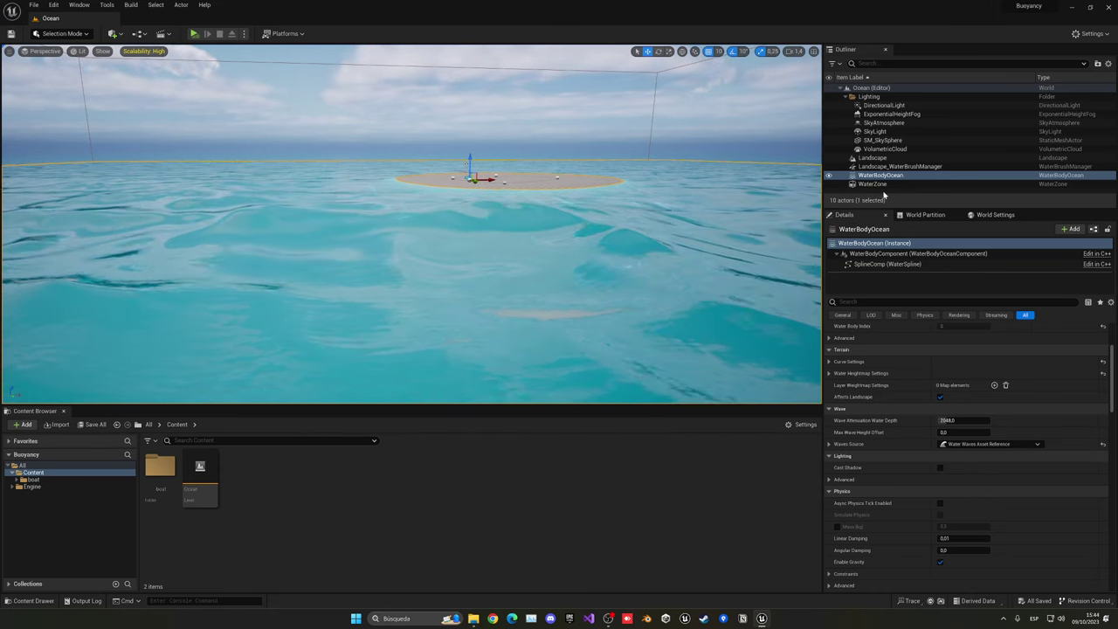
{"action": "scroll", "coordinate": [917, 350], "scroll_direction": "down", "scroll_amount": 3}
{"action": "scroll", "coordinate": [913, 371], "scroll_direction": "down", "scroll_amount": 10}
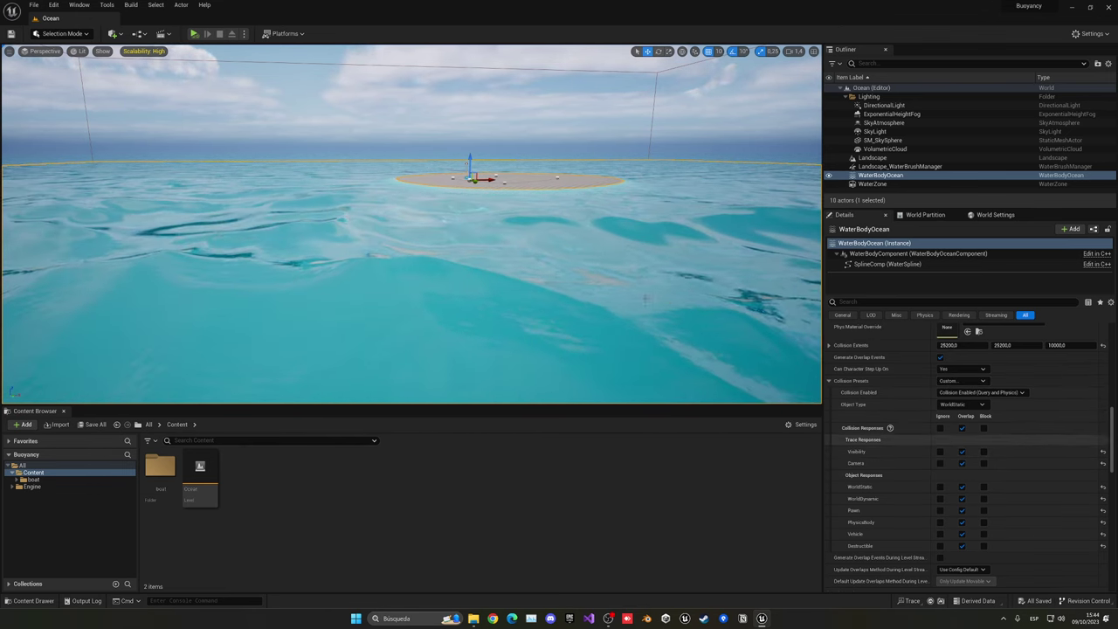
{"action": "right_click_drag", "start_coordinate": [569, 301], "coordinate": [545, 290]}
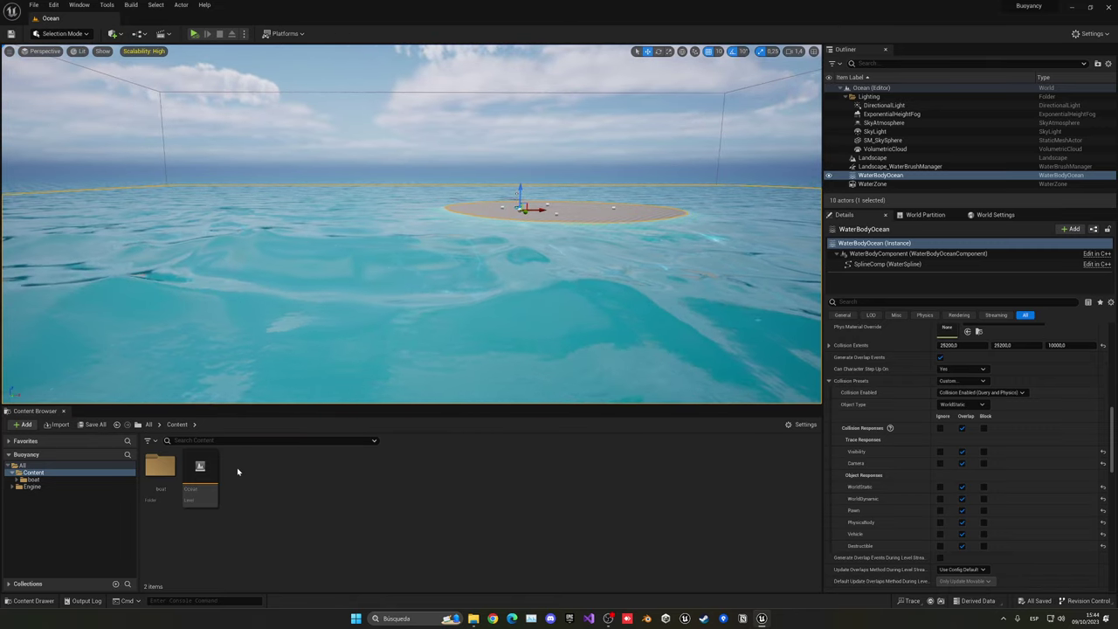
{"action": "left_click", "coordinate": [879, 192]}
{"action": "right_click_drag", "start_coordinate": [455, 262], "coordinate": [441, 284]}
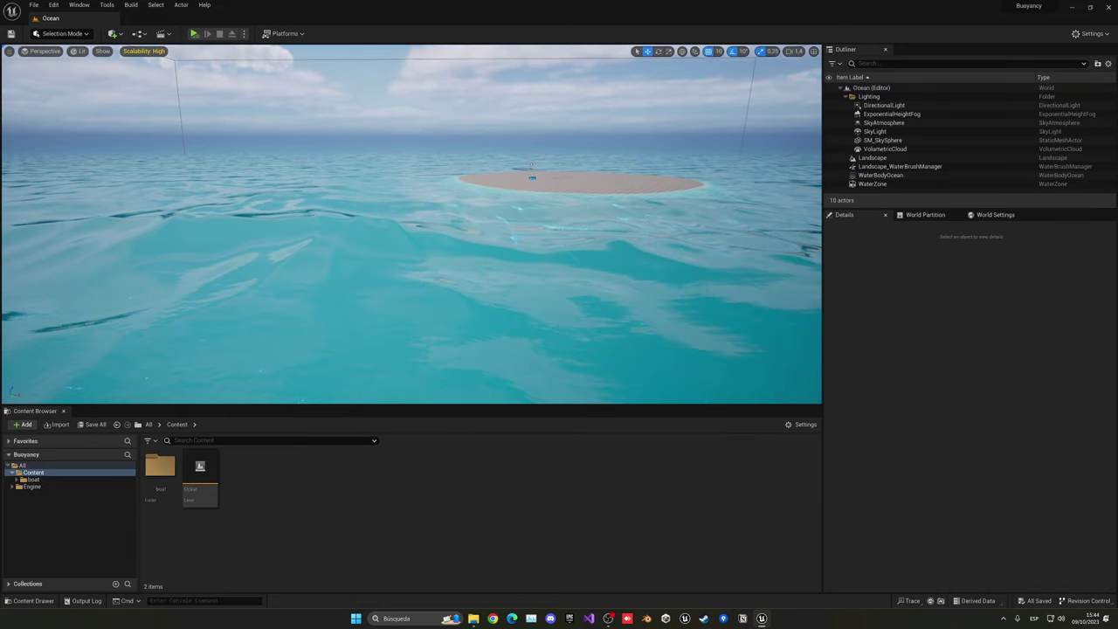
Create an Actor Blueprint class named BP_Boat in the Content folder and open it for editing
{"action": "right_click", "coordinate": [270, 474]}
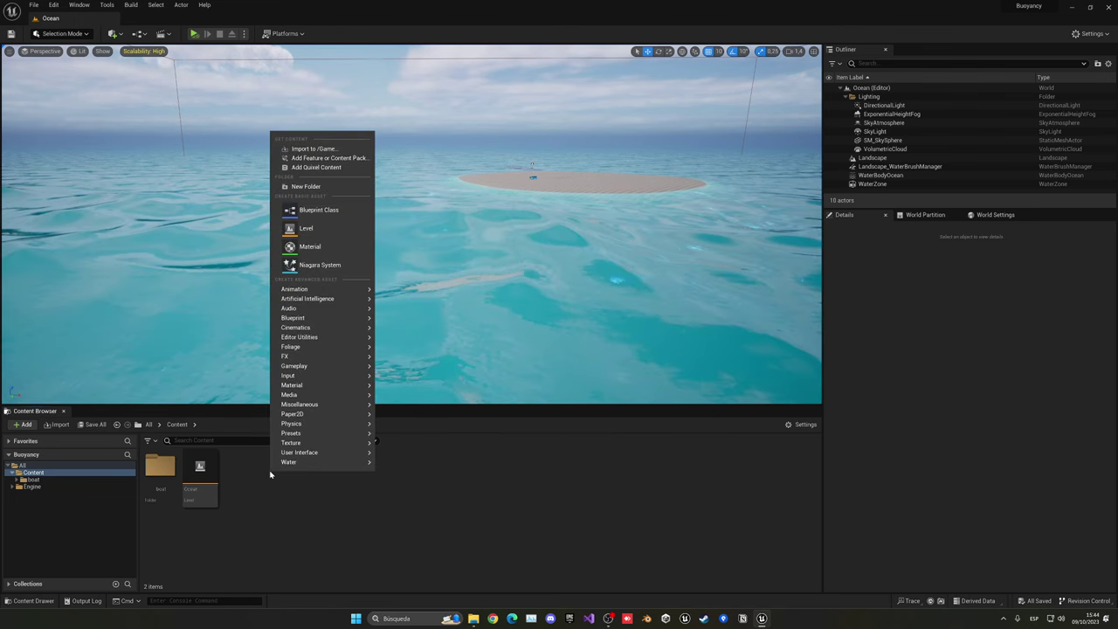
{"action": "left_click", "coordinate": [315, 211]}
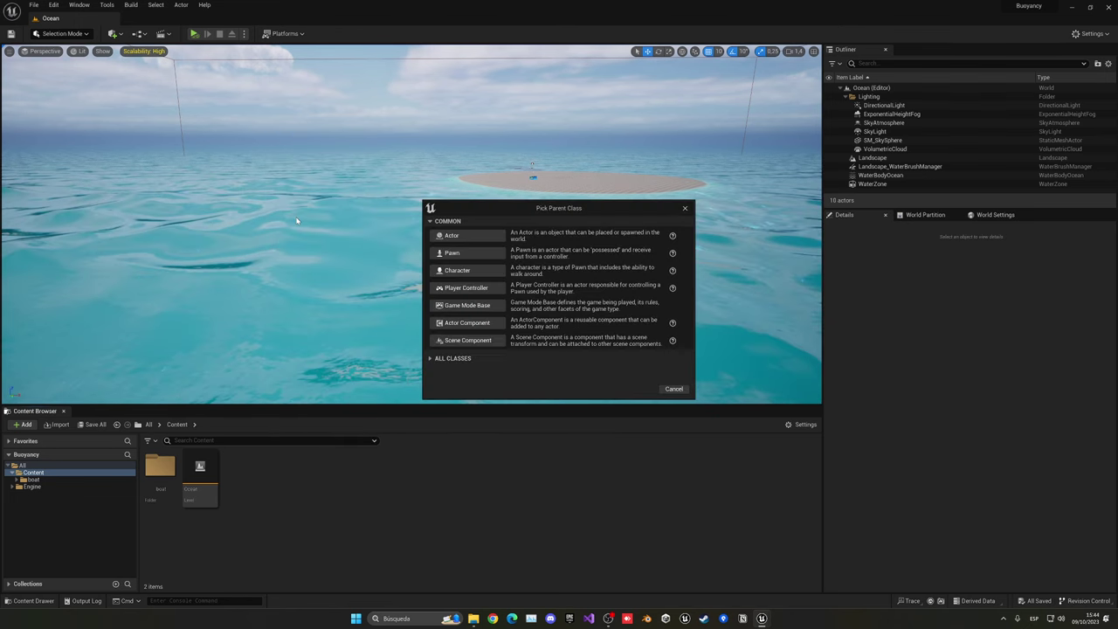
{"action": "left_click", "coordinate": [474, 234]}
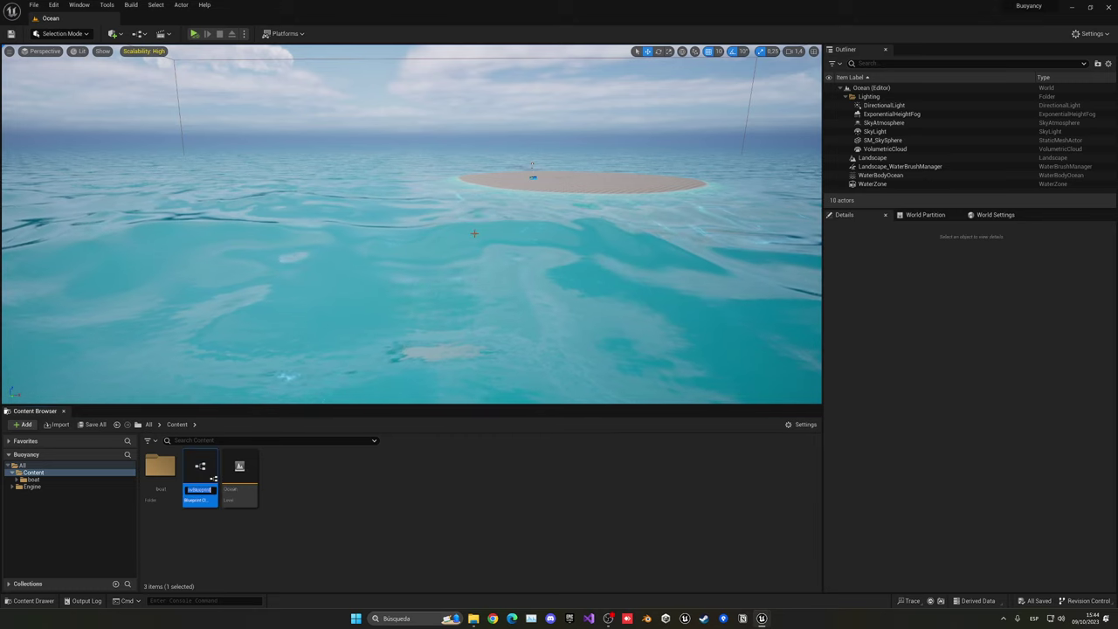
{"action": "type", "text": "BP_B"}
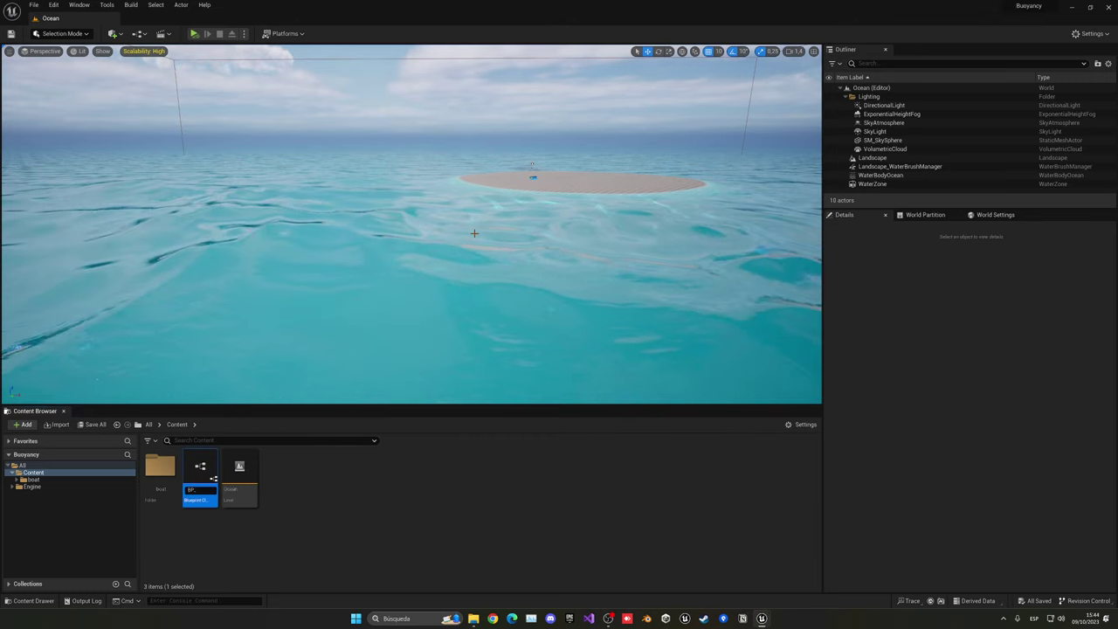
{"action": "type", "text": "oat"}
{"action": "key", "text": "Return"}
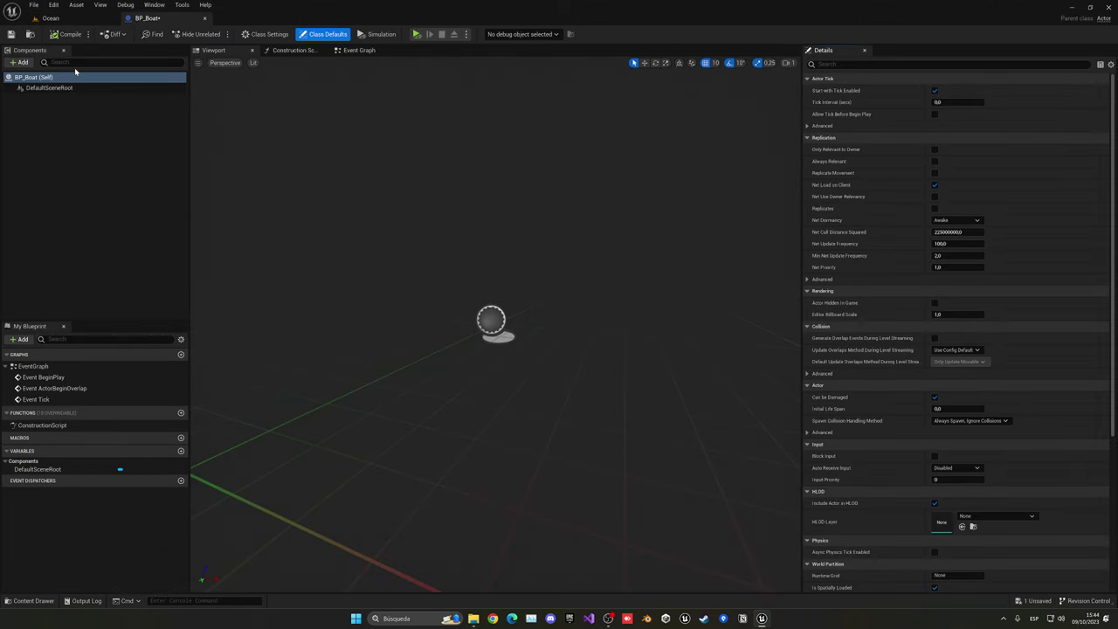
Add a Static Mesh component to BP_Boat and assign the boat_boat mesh to it
{"action": "left_click", "coordinate": [21, 62]}
{"action": "left_click", "coordinate": [36, 149]}
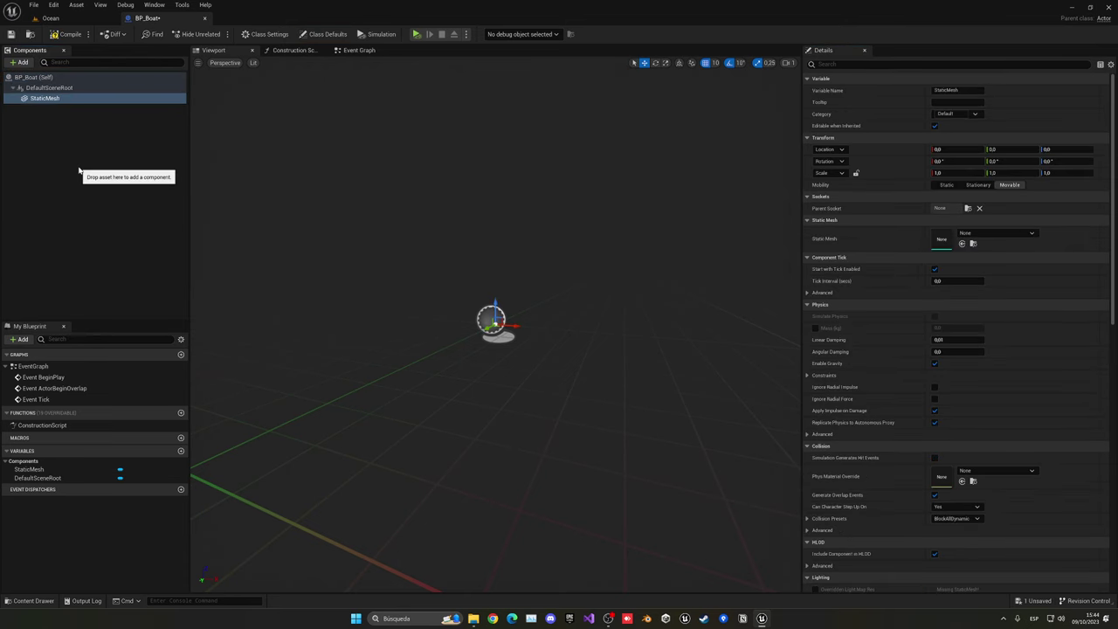
{"action": "left_click", "coordinate": [971, 233]}
{"action": "type", "text": "boat"}
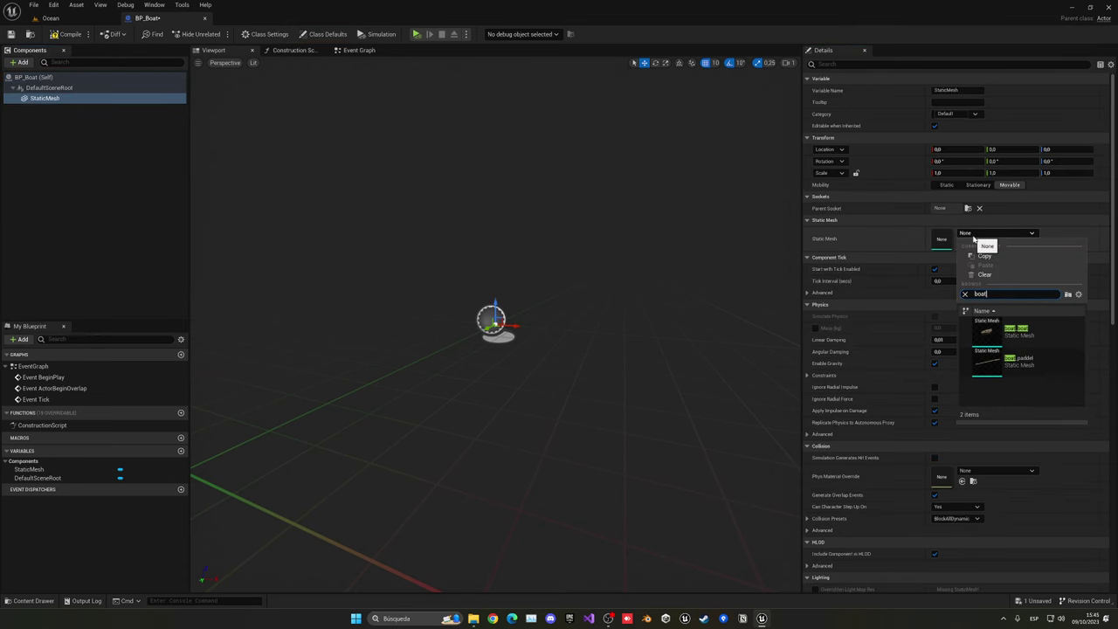
{"action": "left_click", "coordinate": [1014, 331]}
Rotate the boat mesh component to -90° about the Z axis
{"action": "scroll", "coordinate": [666, 319], "scroll_direction": "down", "scroll_amount": 5}
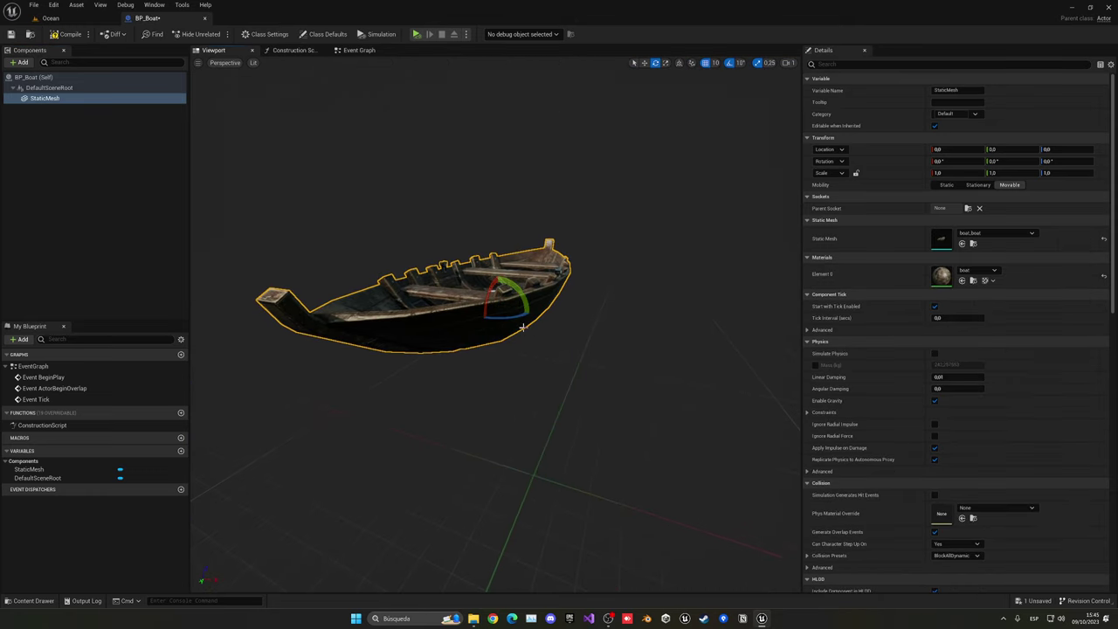
{"action": "left_click_drag", "start_coordinate": [522, 326], "coordinate": [667, 438]}
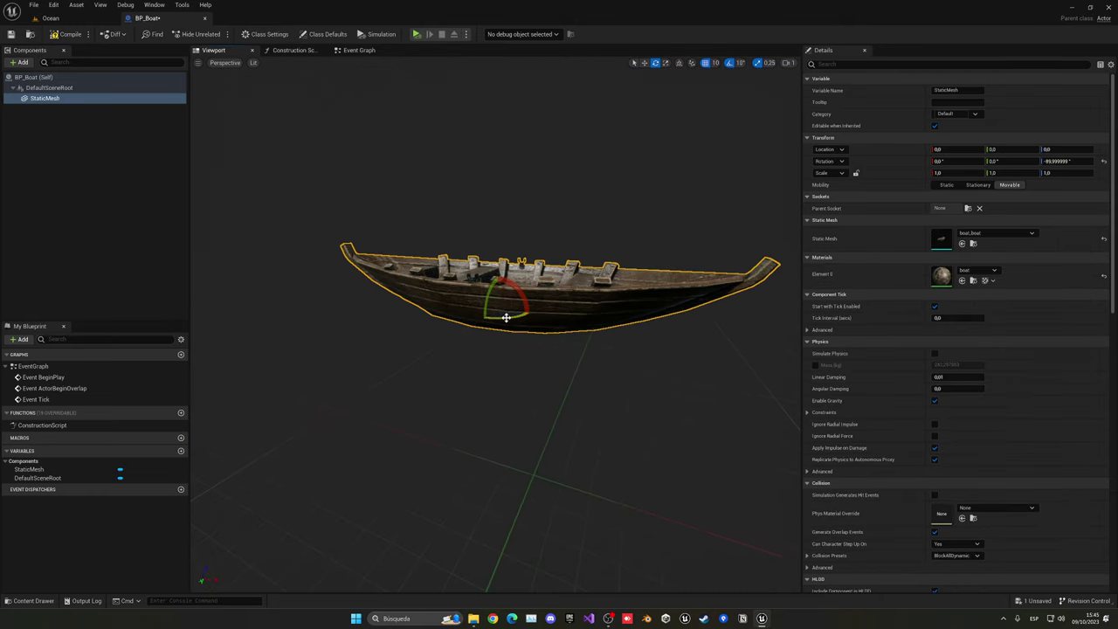
{"action": "right_click_drag", "start_coordinate": [507, 327], "coordinate": [506, 362]}
{"action": "key", "text": "w"}
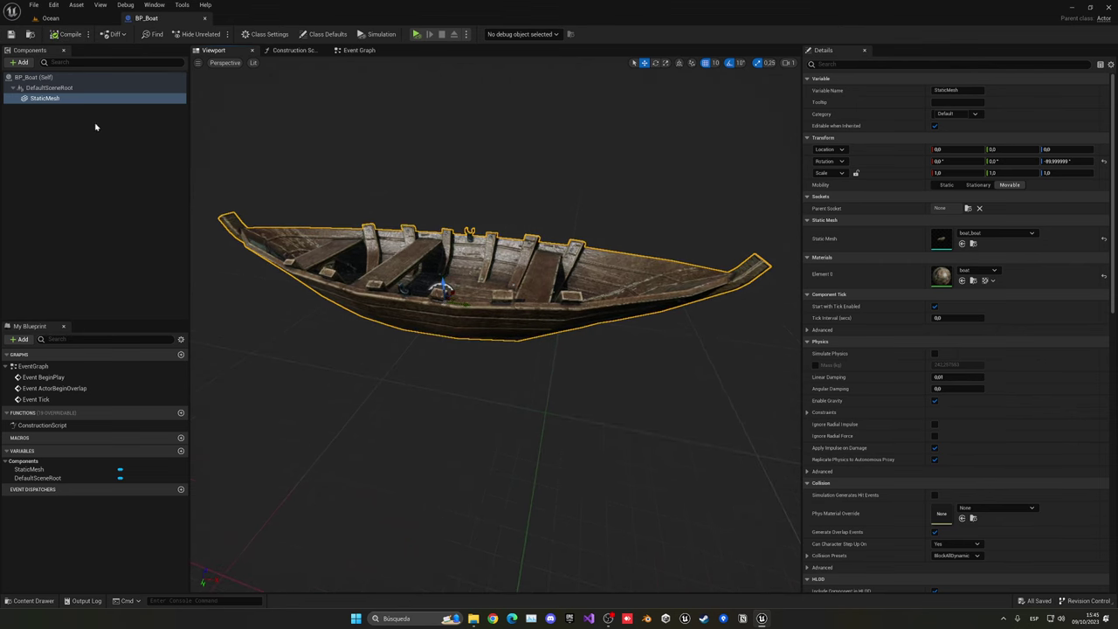
Make StaticMesh the root component in place of DefaultSceneRoot and enable Simulate Physics on it
{"action": "mouse_move", "coordinate": [48, 100]}
{"action": "left_mouse_down"}
{"action": "mouse_move", "coordinate": [75, 92]}
{"action": "mouse_move", "coordinate": [61, 88]}
{"action": "left_mouse_up"}
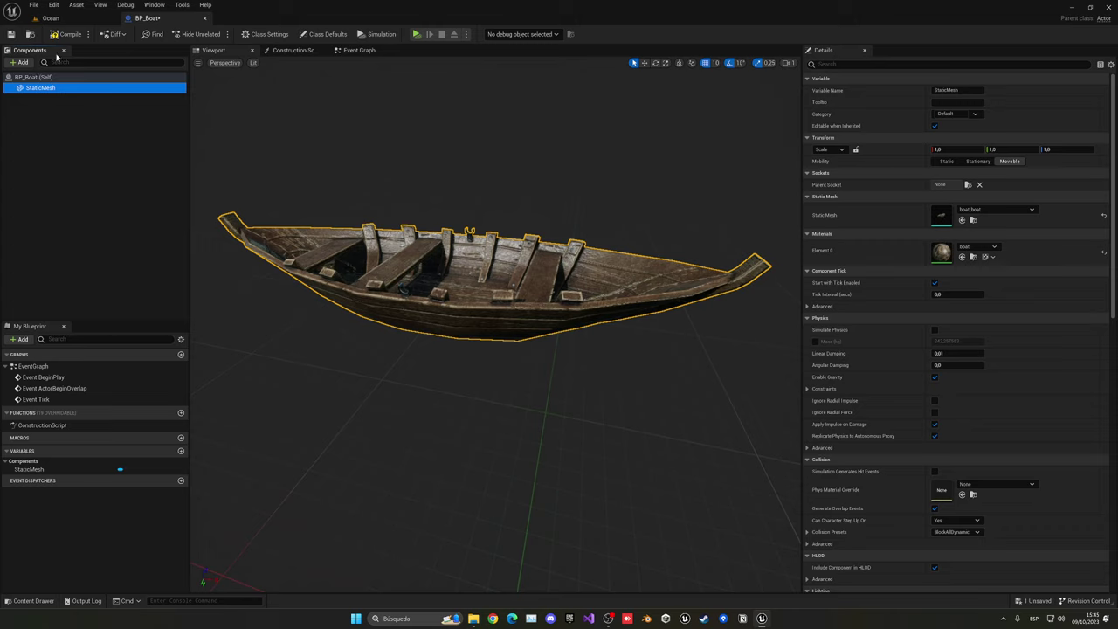
{"action": "left_click", "coordinate": [934, 330]}
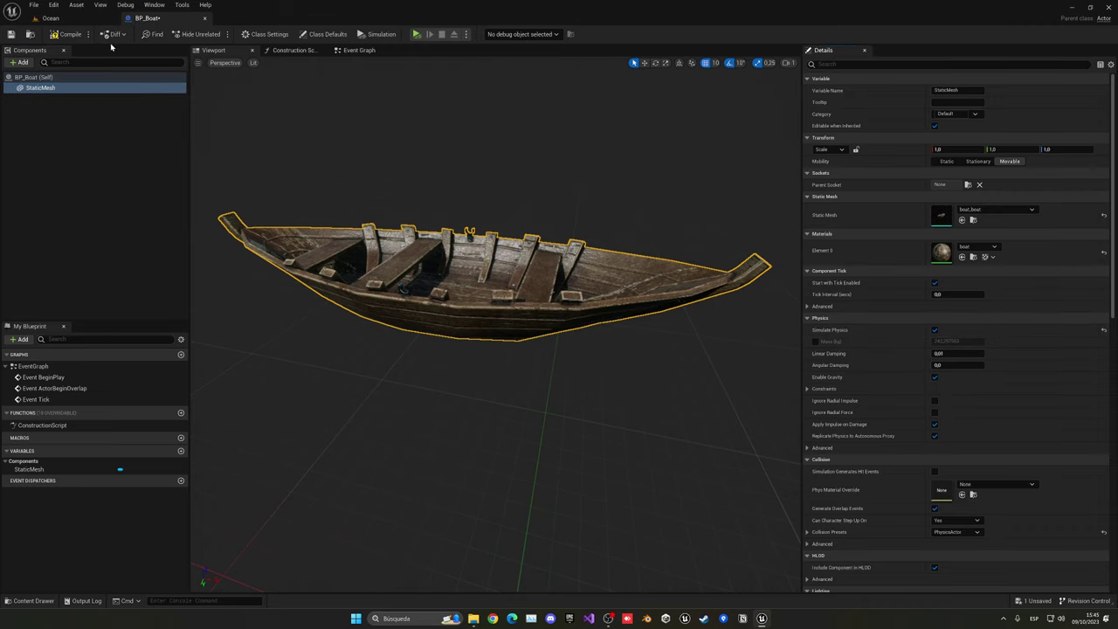
Place BP_Boat over the water in the Ocean level and adjust its height above the surface
{"action": "left_click", "coordinate": [51, 17]}
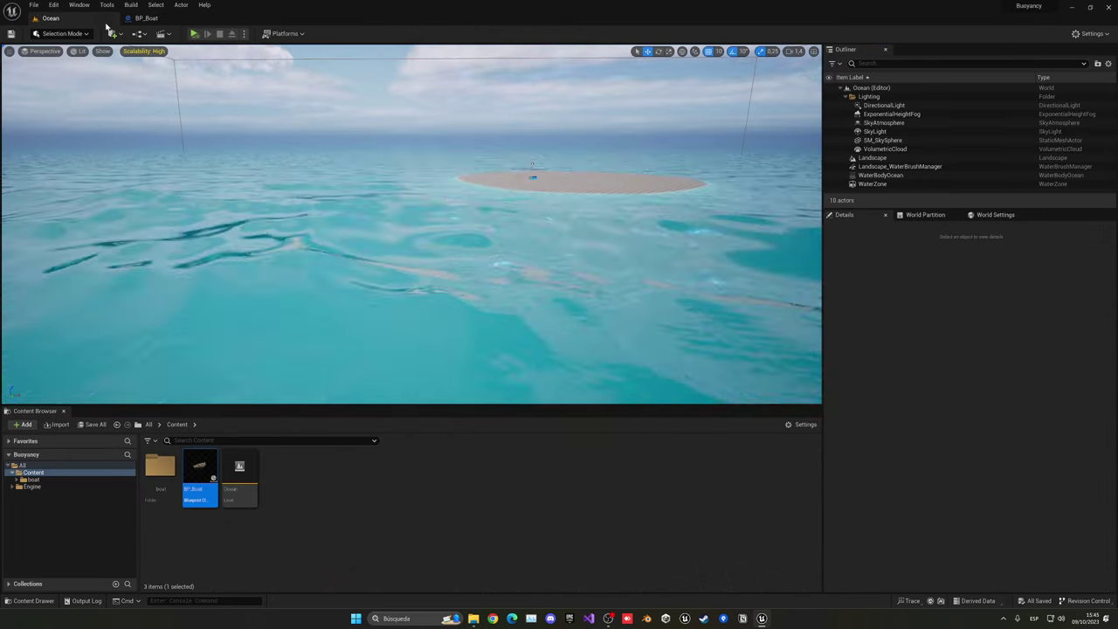
{"action": "left_click_drag", "start_coordinate": [313, 323], "coordinate": [357, 313]}
{"action": "key", "text": "f"}
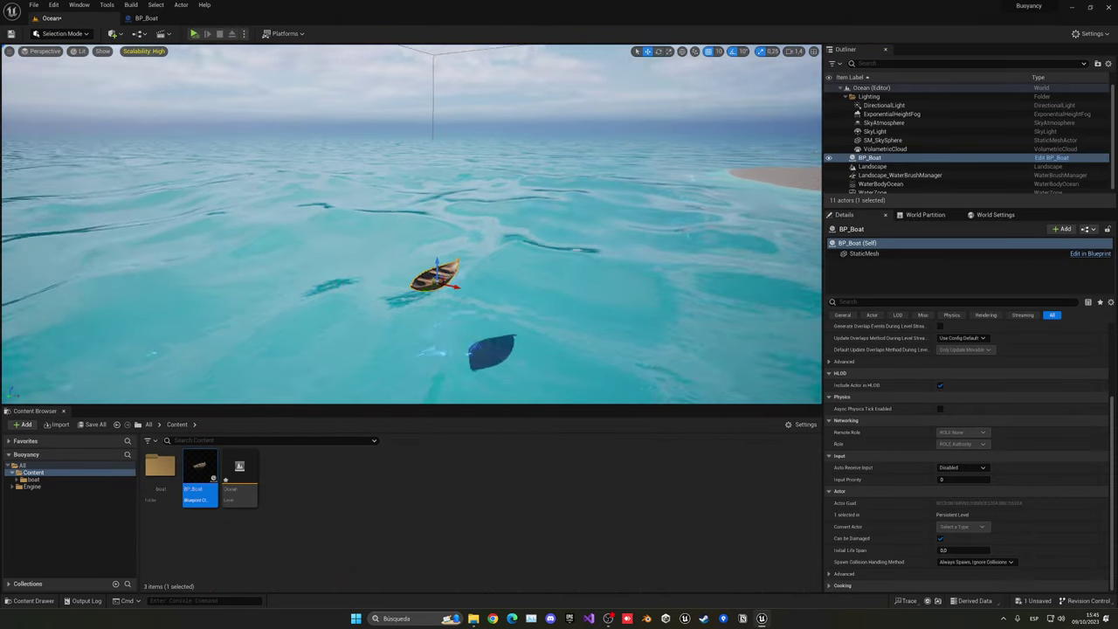
{"action": "left_click_drag", "start_coordinate": [414, 171], "coordinate": [415, 230]}
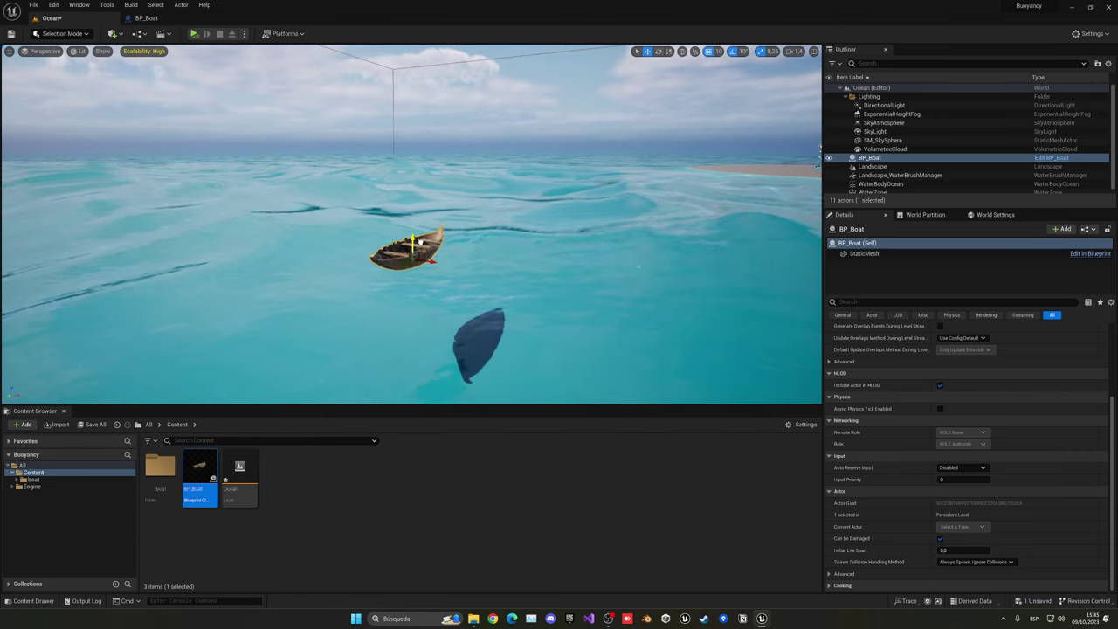
{"action": "right_click_drag", "start_coordinate": [415, 253], "coordinate": [406, 284]}
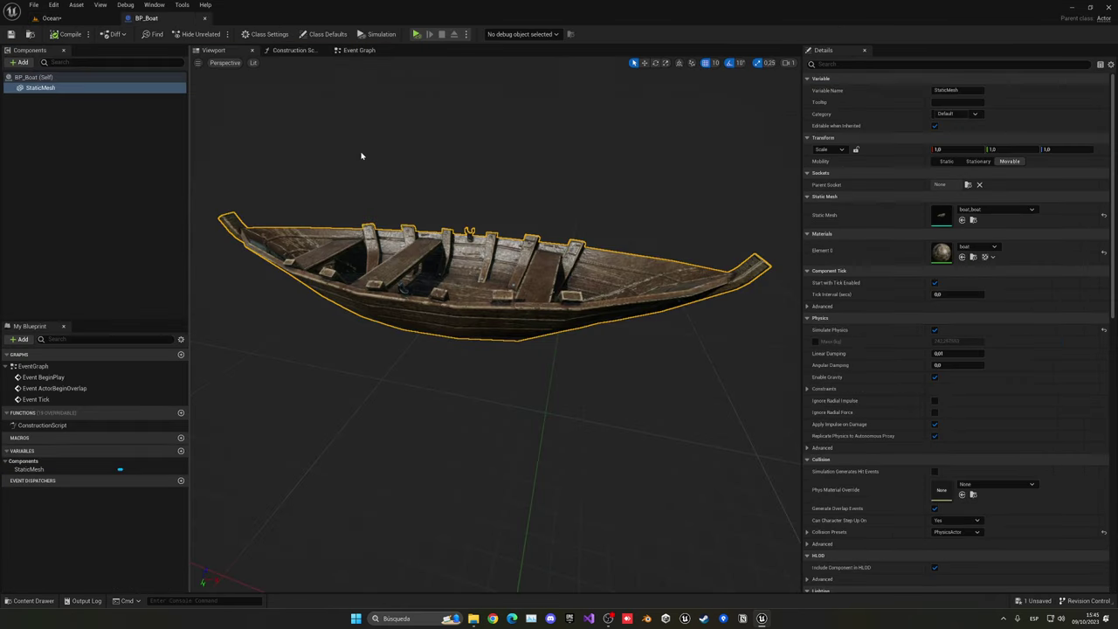
{"action": "left_click", "coordinate": [92, 17]}
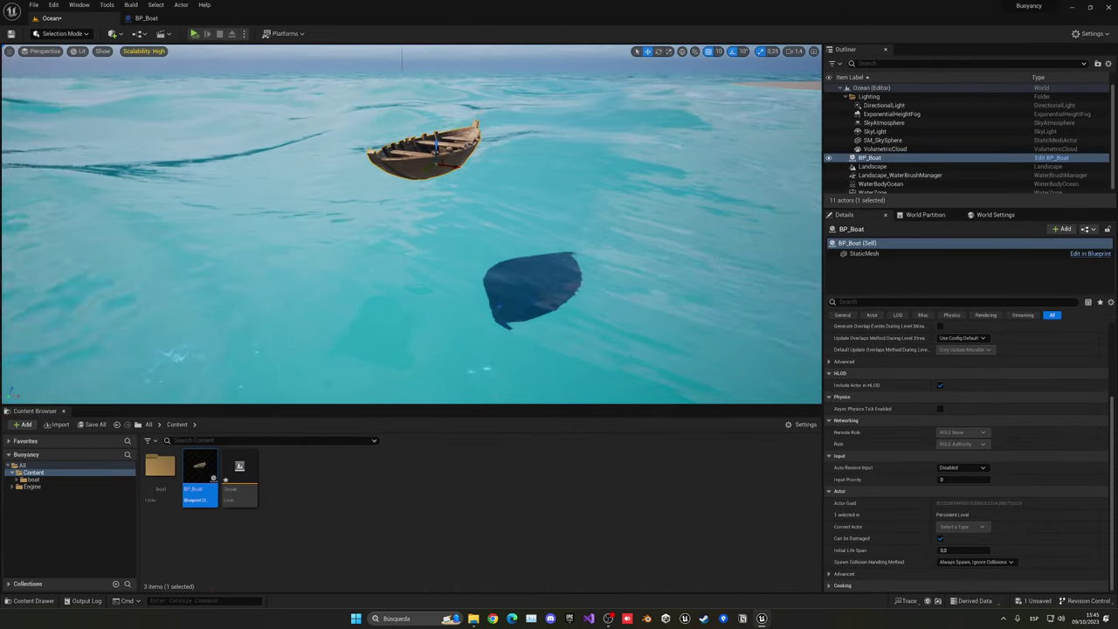
{"action": "mouse_move", "coordinate": [431, 136]}
{"action": "right_mouse_down"}
{"action": "mouse_move", "coordinate": [417, 161]}
{"action": "mouse_move", "coordinate": [447, 105]}
{"action": "mouse_move", "coordinate": [428, 157]}
{"action": "right_mouse_up"}
{"action": "left_click_drag", "start_coordinate": [366, 108], "coordinate": [368, 263]}
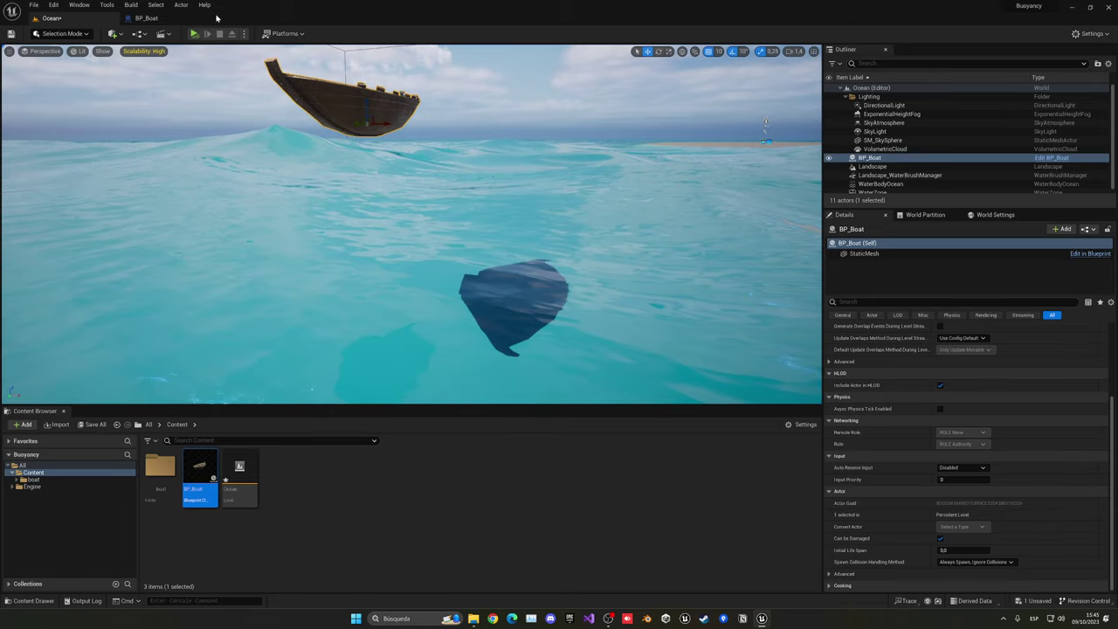
Run the level to test how the boat behaves on the water without buoyancy, and stop the run
{"action": "left_click", "coordinate": [194, 34]}
{"action": "mouse_move", "coordinate": [411, 174]}
{"action": "right_mouse_down"}
{"action": "mouse_move", "coordinate": [403, 253]}
{"action": "mouse_move", "coordinate": [401, 170]}
{"action": "mouse_move", "coordinate": [402, 210]}
{"action": "mouse_move", "coordinate": [393, 185]}
{"action": "right_mouse_up"}
{"action": "key", "text": "Escape"}
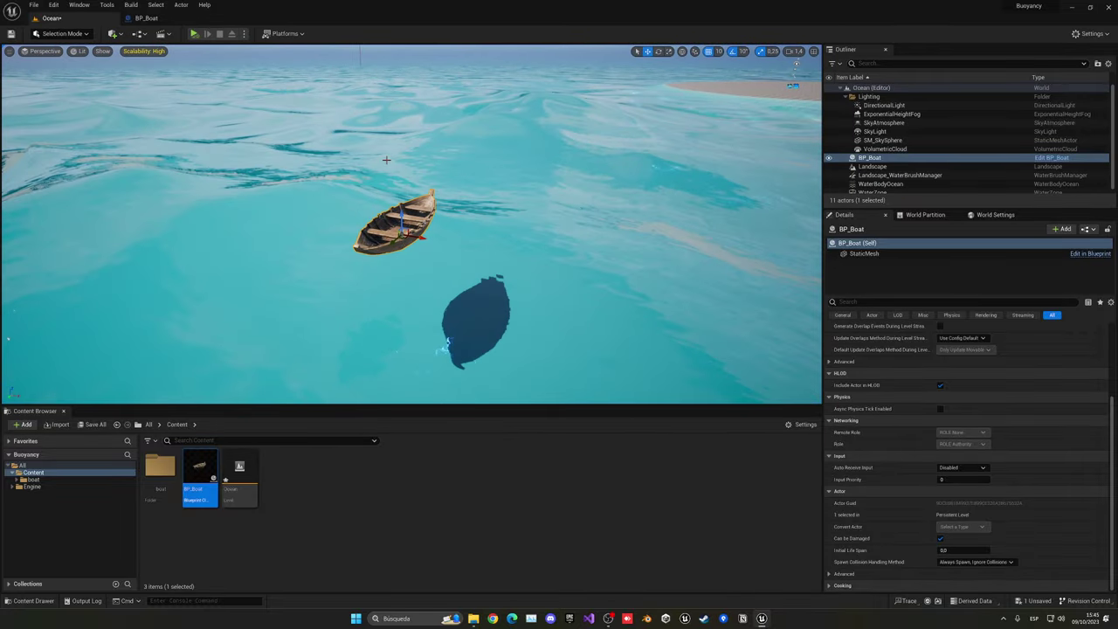
Add a Buoyancy component to the BP_Boat Blueprint, keeping its default name
{"action": "left_click", "coordinate": [146, 18]}
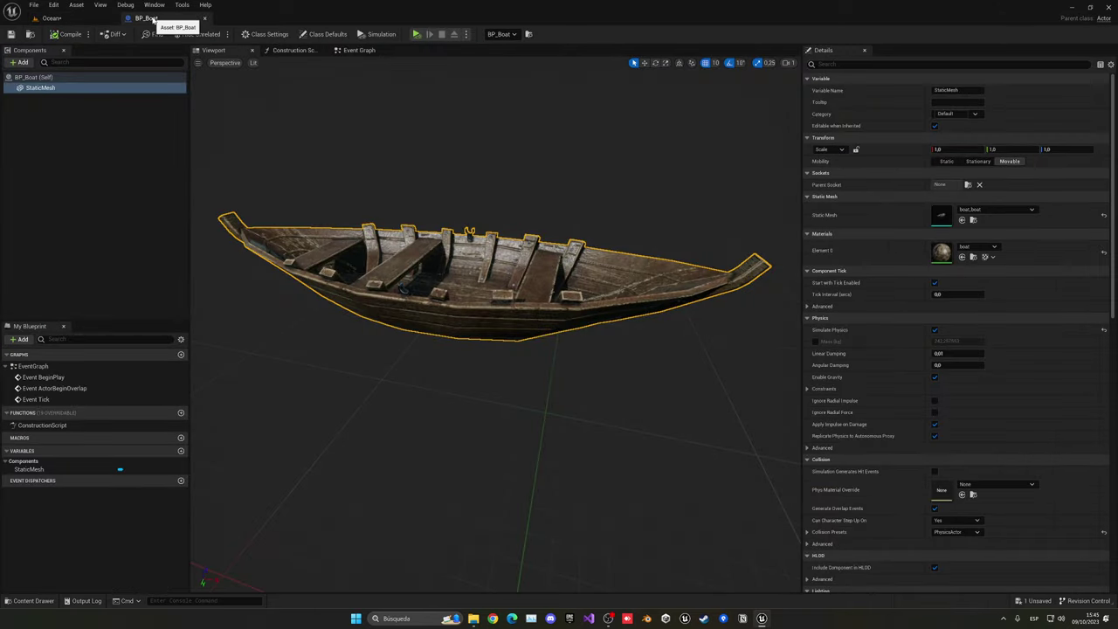
{"action": "left_click", "coordinate": [107, 125]}
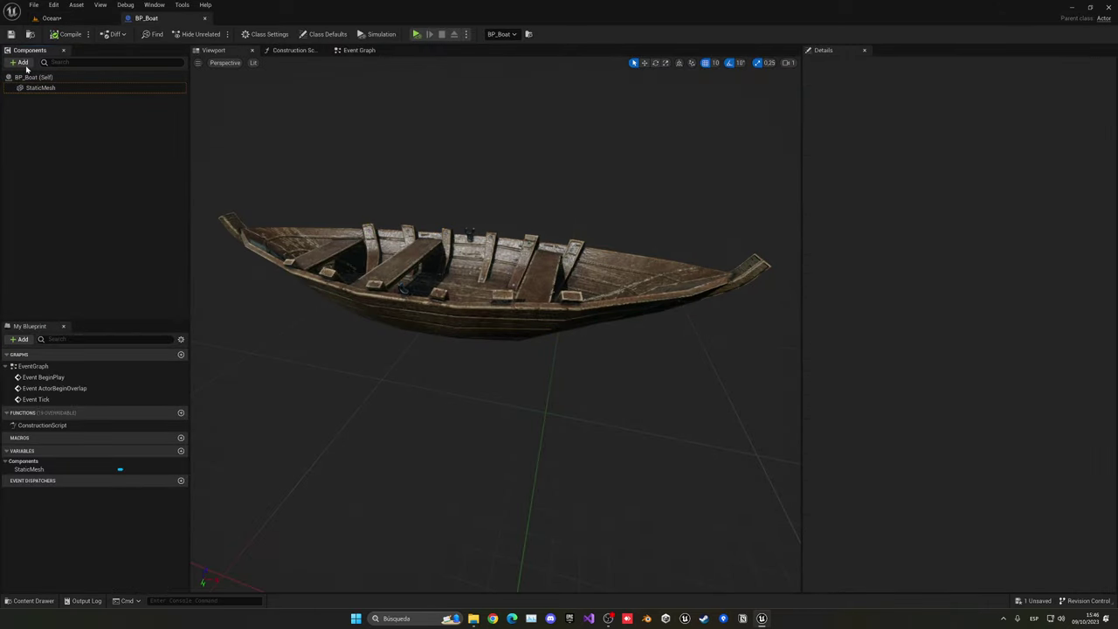
{"action": "left_click", "coordinate": [12, 64]}
{"action": "type", "text": "buoy"}
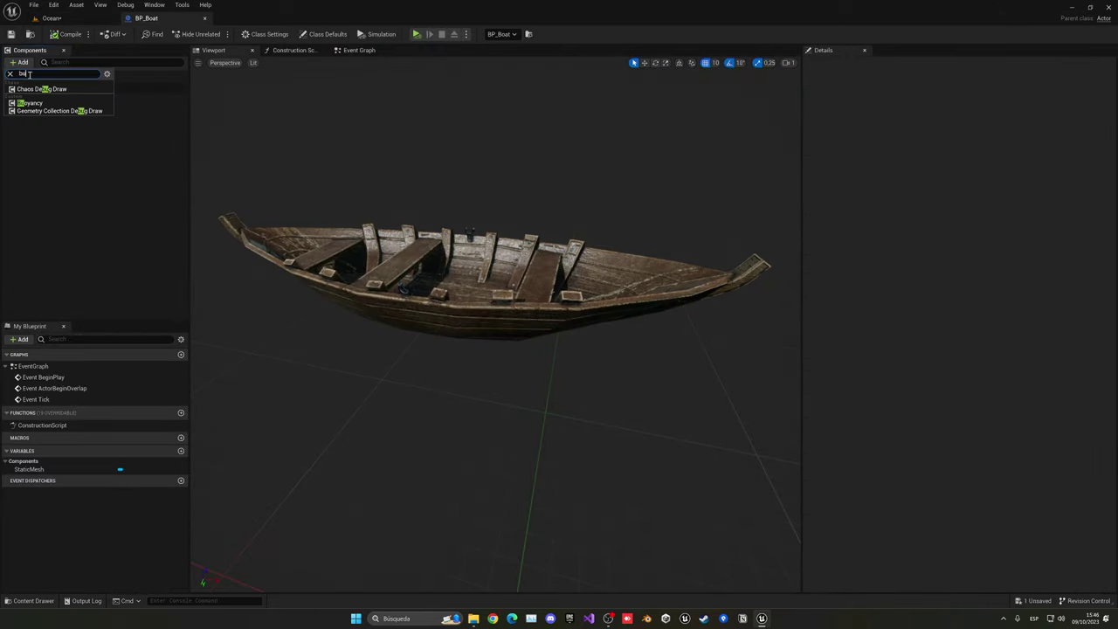
{"action": "left_click", "coordinate": [37, 106]}
{"action": "key", "text": "Return"}
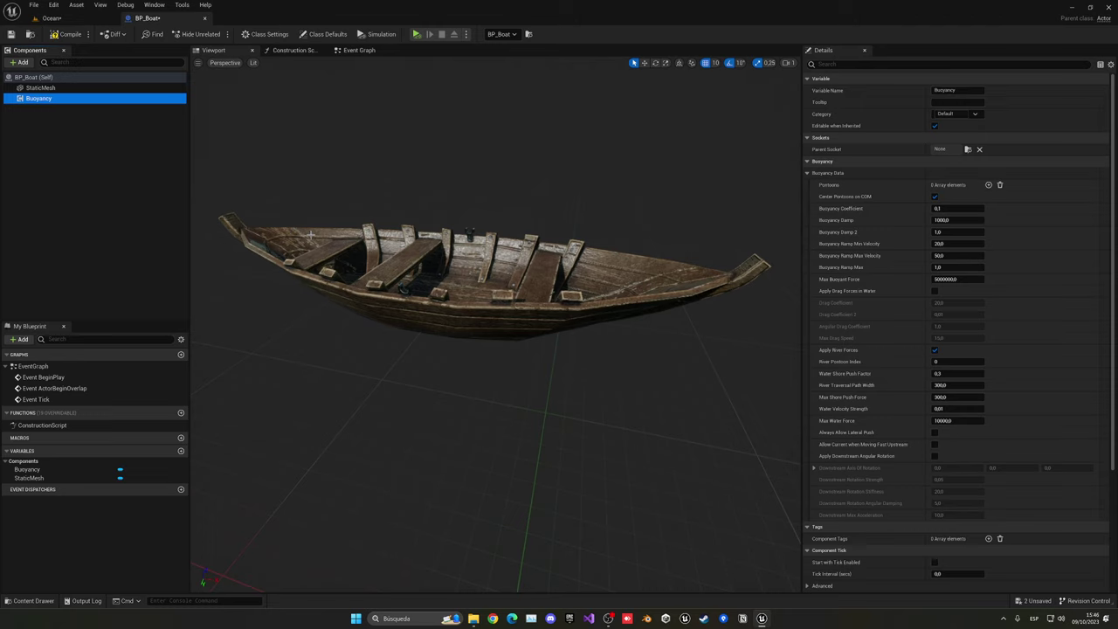
Add an Arrow component under StaticMesh and name it Pos 1
{"action": "left_click_drag", "start_coordinate": [310, 235], "coordinate": [703, 312], "text": "alt"}
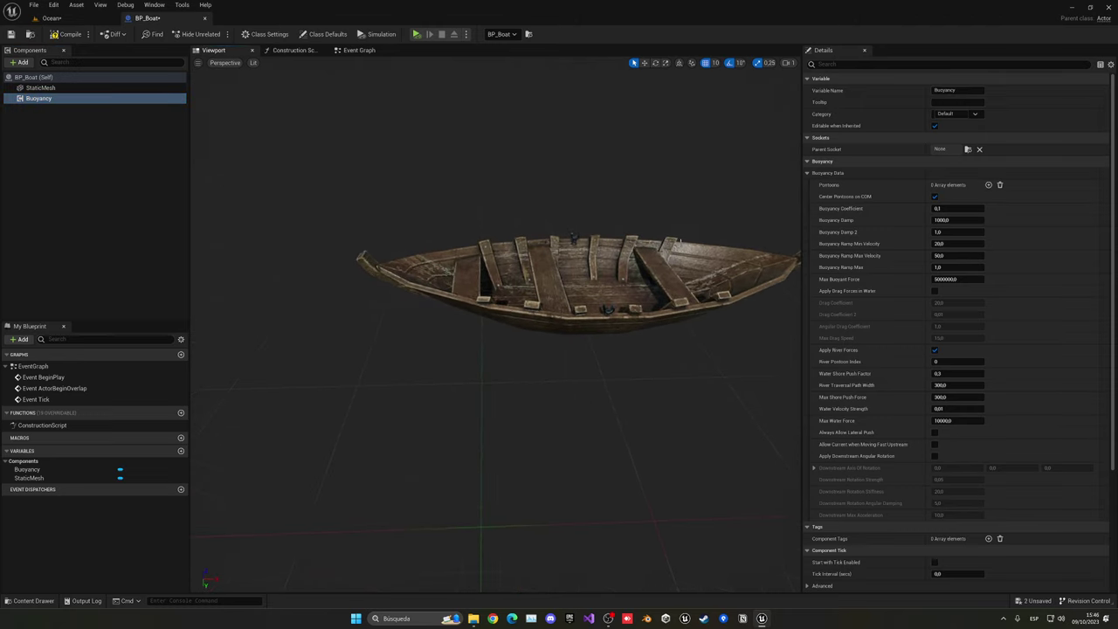
{"action": "left_click_drag", "start_coordinate": [476, 259], "coordinate": [481, 253], "text": "alt"}
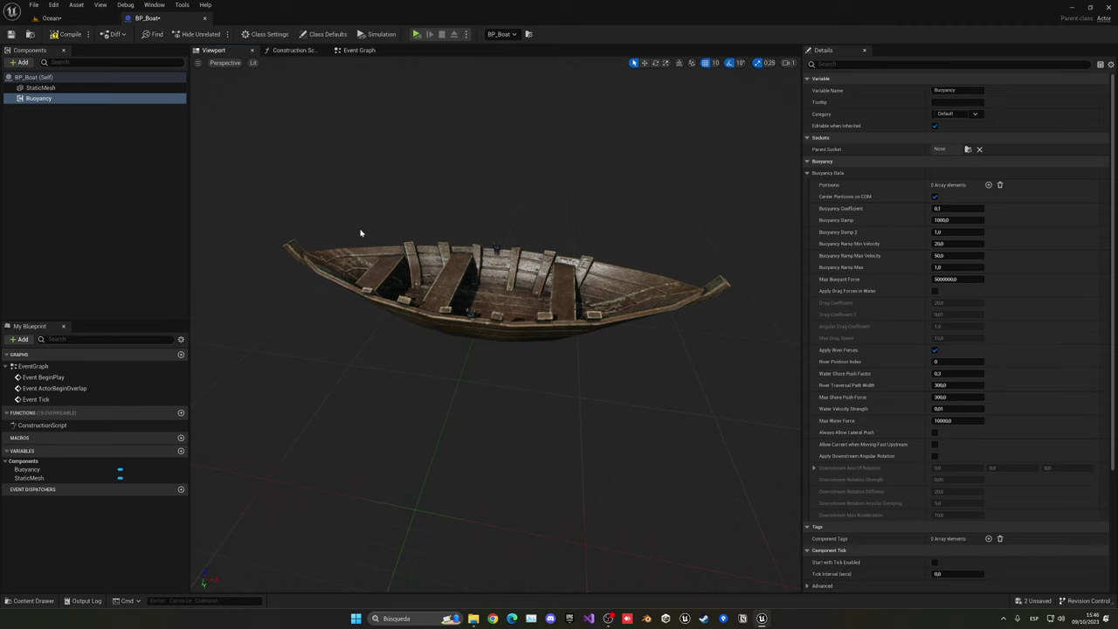
{"action": "key", "text": "w"}
{"action": "right_click_drag", "start_coordinate": [464, 217], "coordinate": [456, 234]}
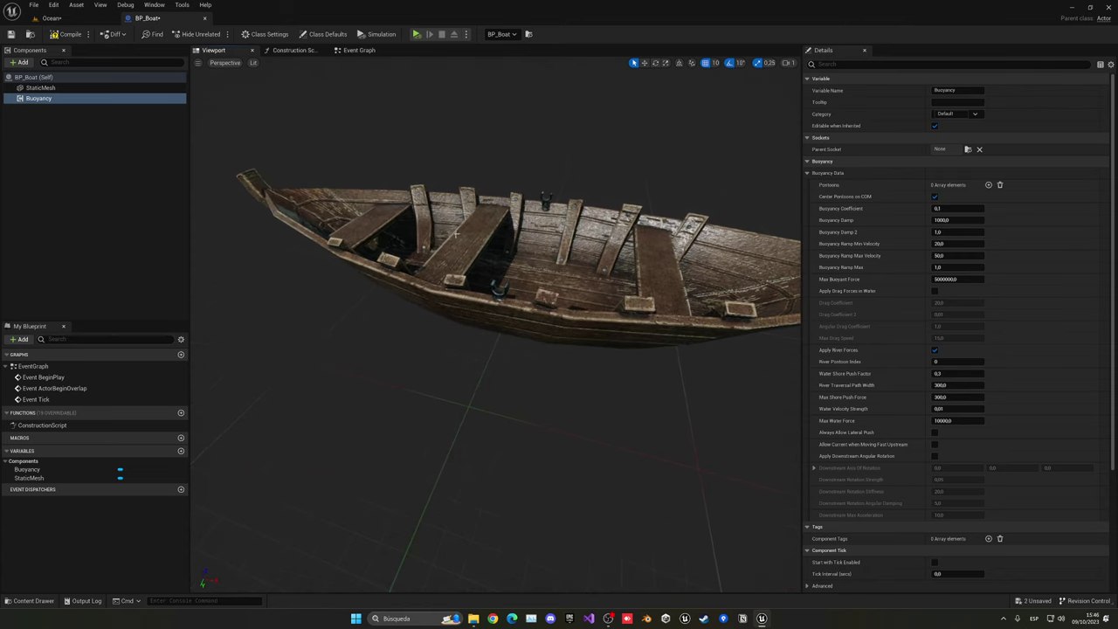
{"action": "left_click", "coordinate": [113, 150]}
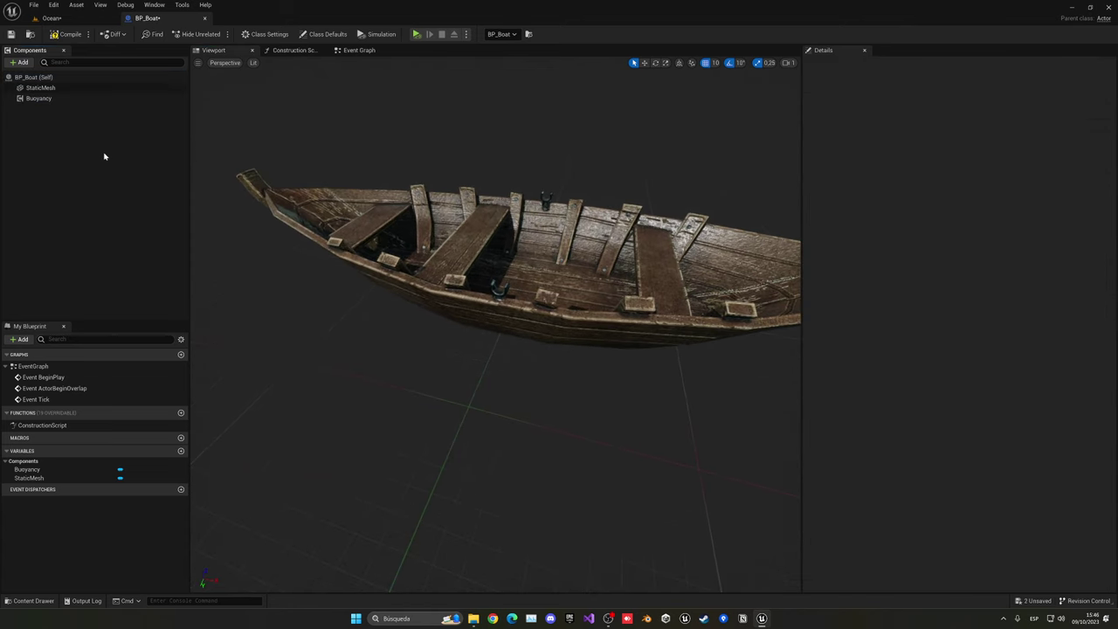
{"action": "left_click", "coordinate": [21, 63]}
{"action": "type", "text": "a"}
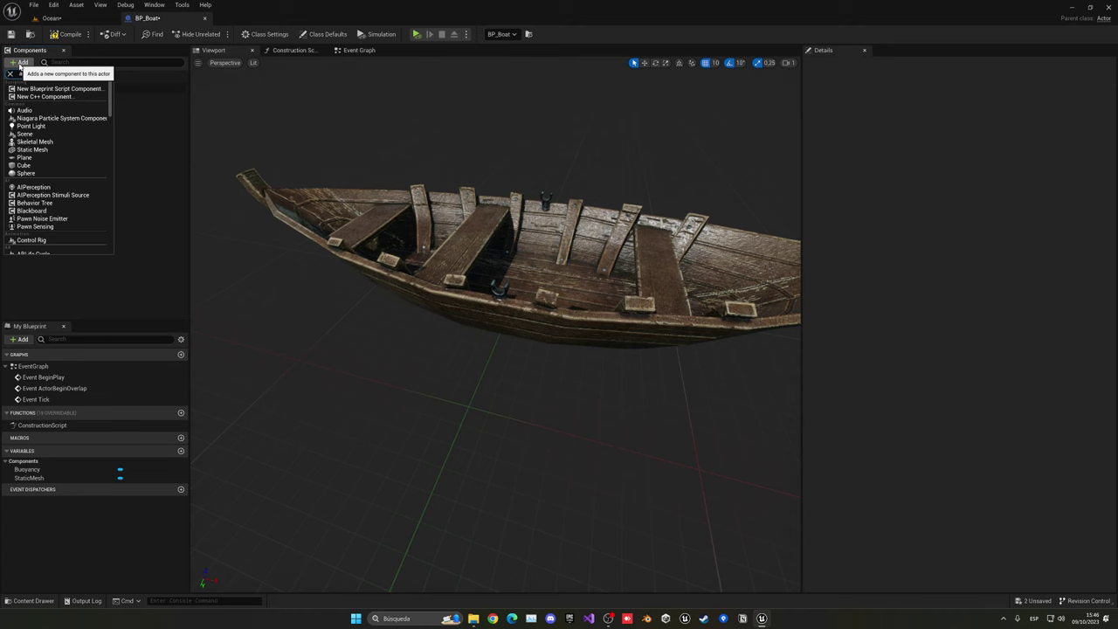
{"action": "type", "text": "rr"}
{"action": "left_click", "coordinate": [48, 102]}
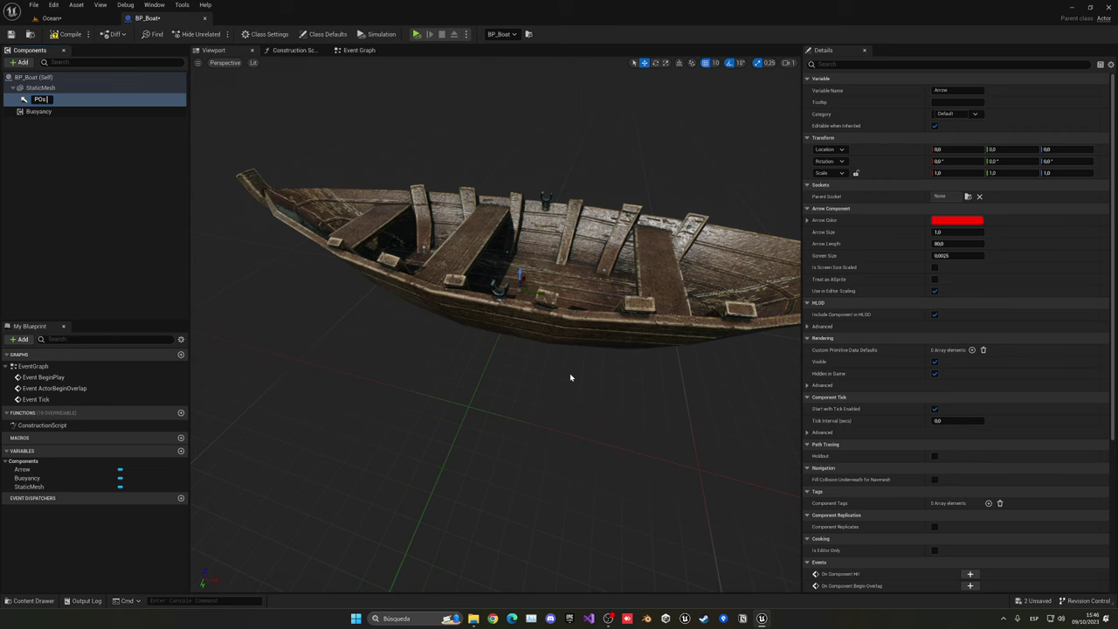
{"action": "type", "text": "1"}
{"action": "key", "text": "Return"}
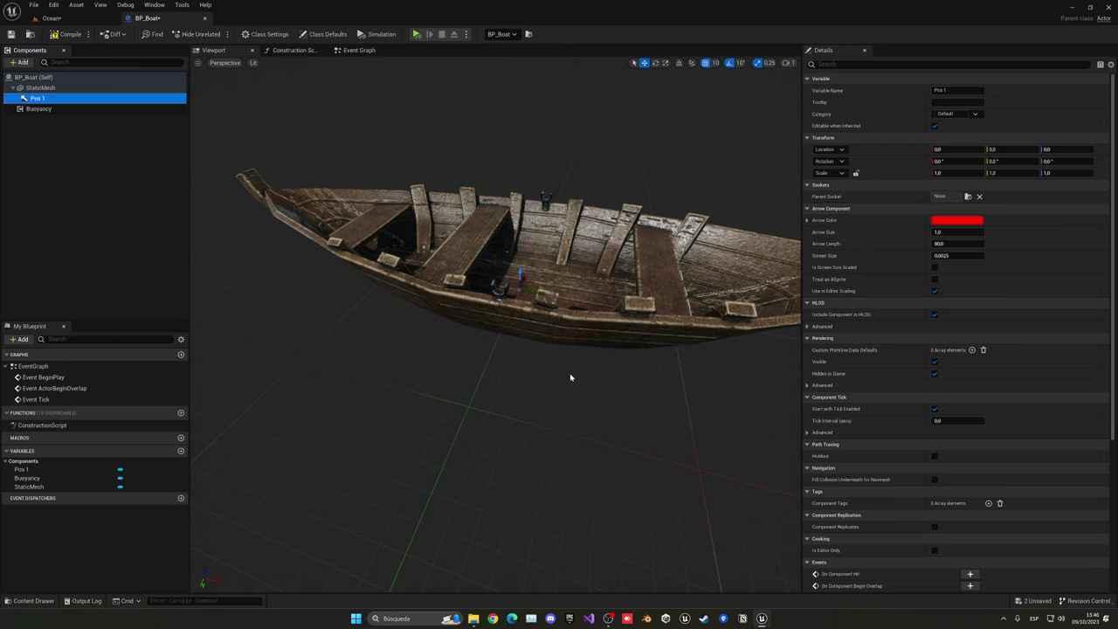
Move the Pos 1 arrow to the side of the hull near one end, at about X -30, Y 110
{"action": "mouse_move", "coordinate": [552, 324]}
{"action": "right_mouse_down"}
{"action": "mouse_move", "coordinate": [524, 324]}
{"action": "mouse_move", "coordinate": [551, 324]}
{"action": "right_mouse_up"}
{"action": "key", "text": "d"}
{"action": "key", "text": "s"}
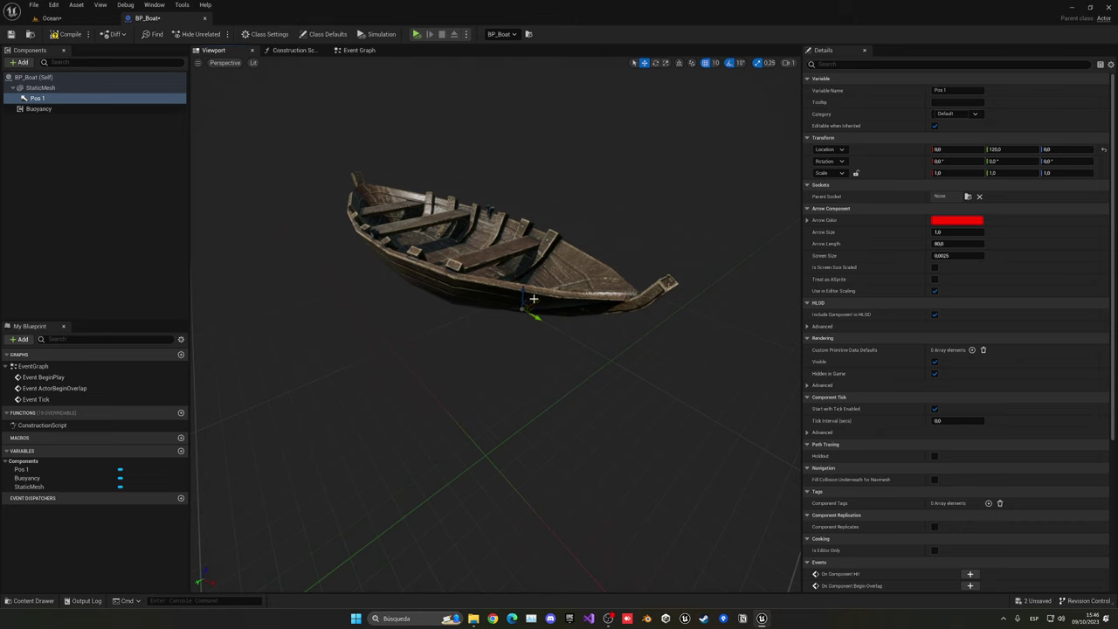
{"action": "key", "text": "w"}
{"action": "right_click_drag", "start_coordinate": [527, 323], "coordinate": [526, 288]}
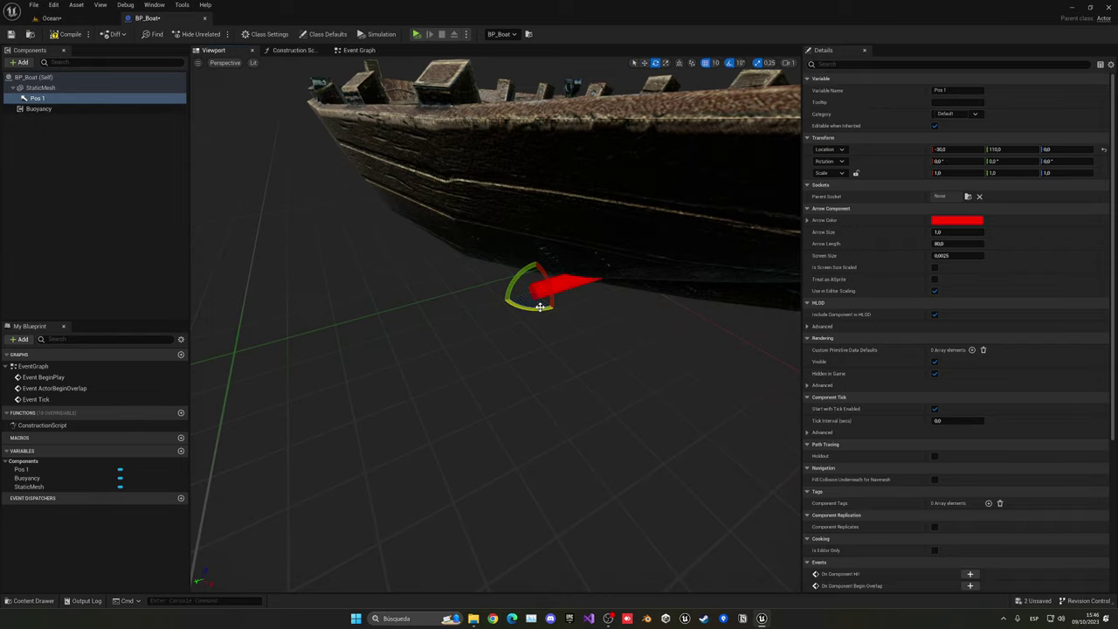
Rotate Pos 1 by 90° about Z to point along the boat and refine its location to X -40, Y 100, Z 10
{"action": "left_click_drag", "start_coordinate": [540, 306], "coordinate": [559, 310]}
{"action": "right_click_drag", "start_coordinate": [536, 312], "coordinate": [570, 305]}
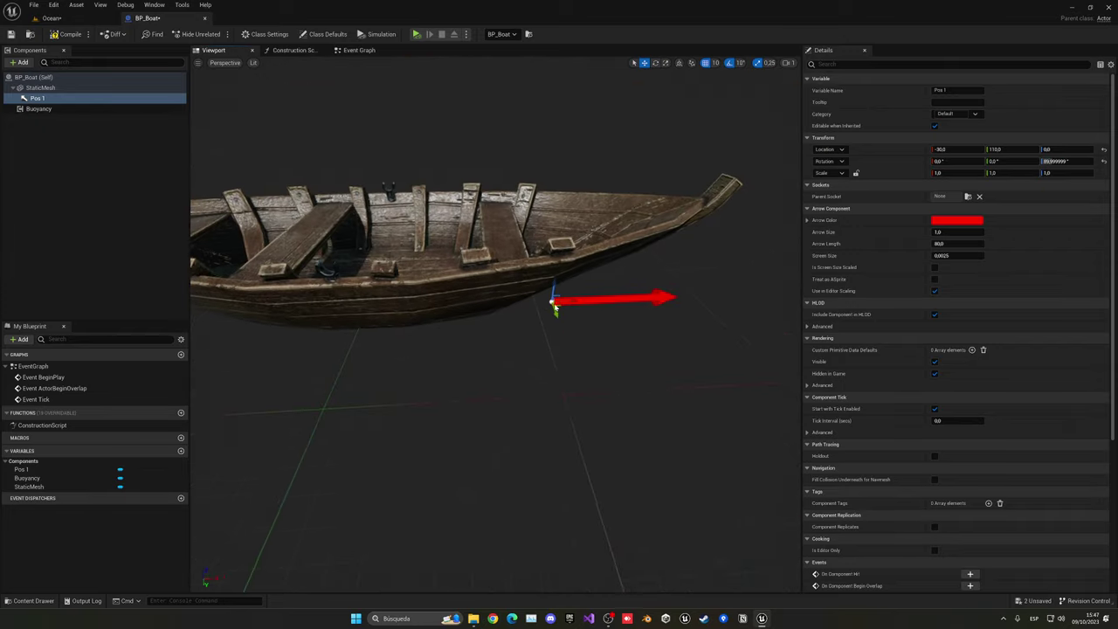
{"action": "left_click_drag", "start_coordinate": [568, 302], "coordinate": [550, 302]}
{"action": "mouse_move", "coordinate": [550, 302]}
{"action": "right_mouse_down"}
{"action": "mouse_move", "coordinate": [559, 293]}
{"action": "mouse_move", "coordinate": [544, 302]}
{"action": "right_mouse_up"}
{"action": "left_click_drag", "start_coordinate": [481, 230], "coordinate": [424, 247], "text": "alt"}
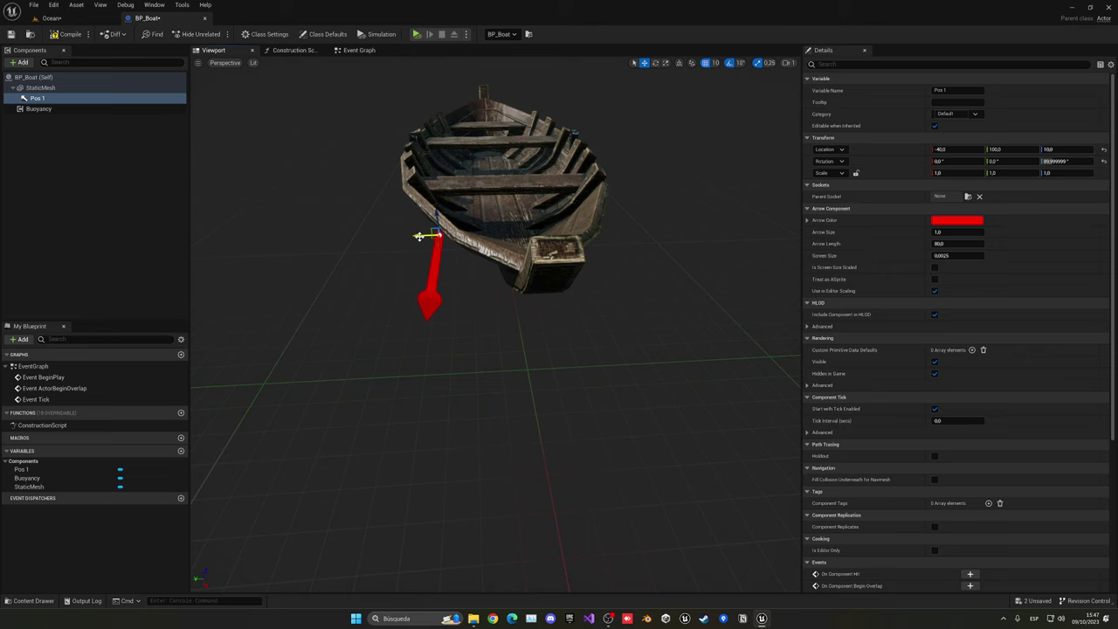
{"action": "key", "text": "ctrl+z"}
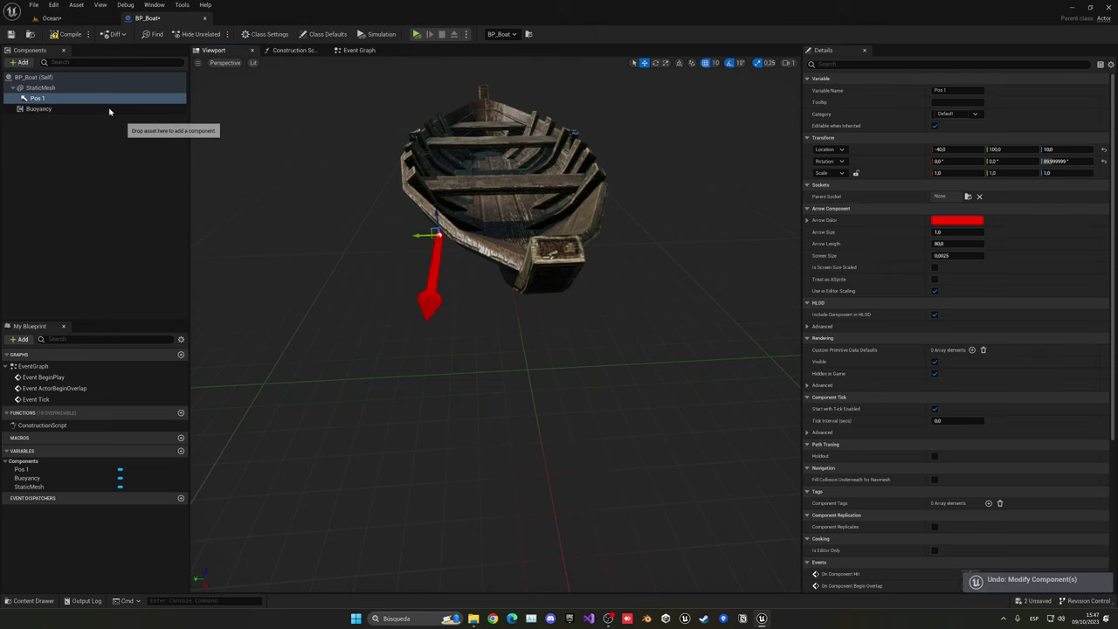
Duplicate Pos 1 as Pos 2 and place the copy on the other side of the hull with X location 40
{"action": "left_click_drag", "start_coordinate": [350, 227], "coordinate": [395, 233], "text": "alt"}
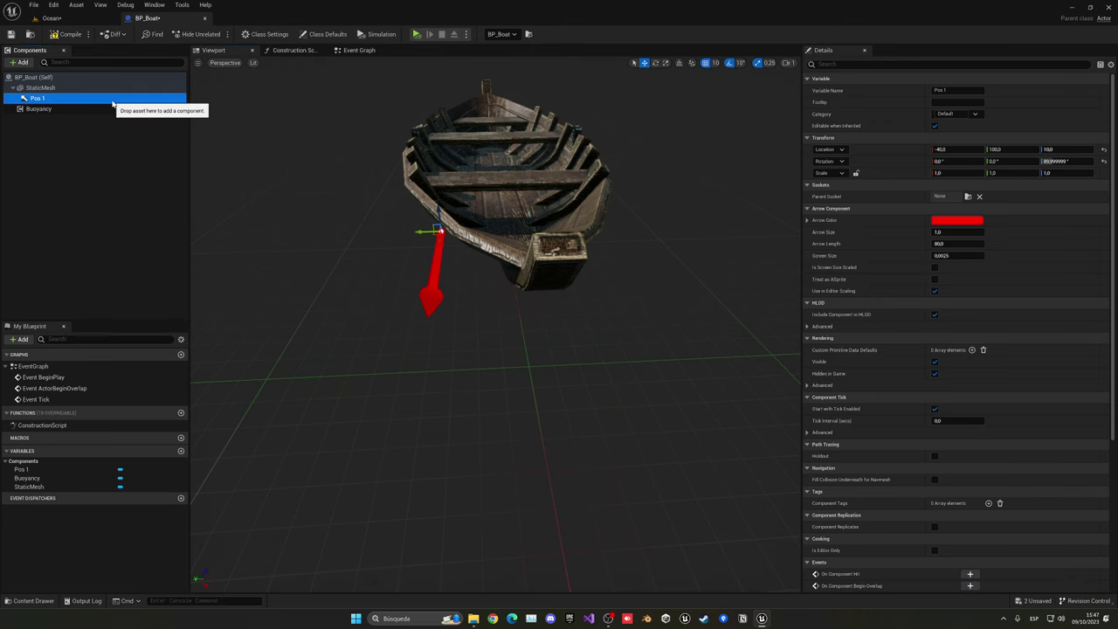
{"action": "key", "text": "ctrl+d"}
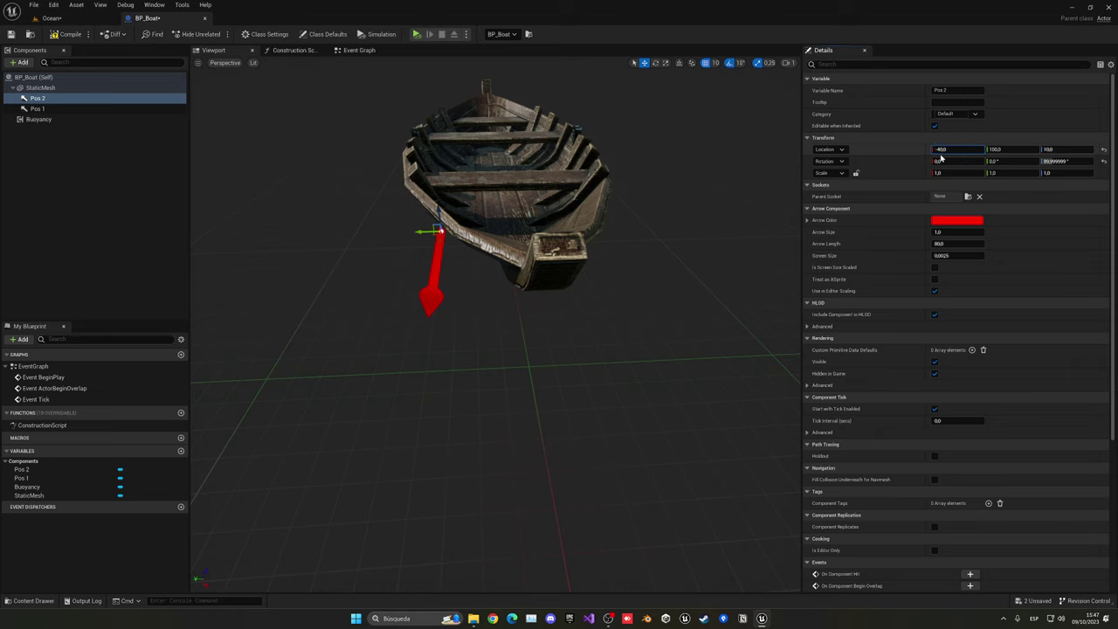
{"action": "left_click_drag", "start_coordinate": [682, 254], "coordinate": [376, 200], "text": "alt"}
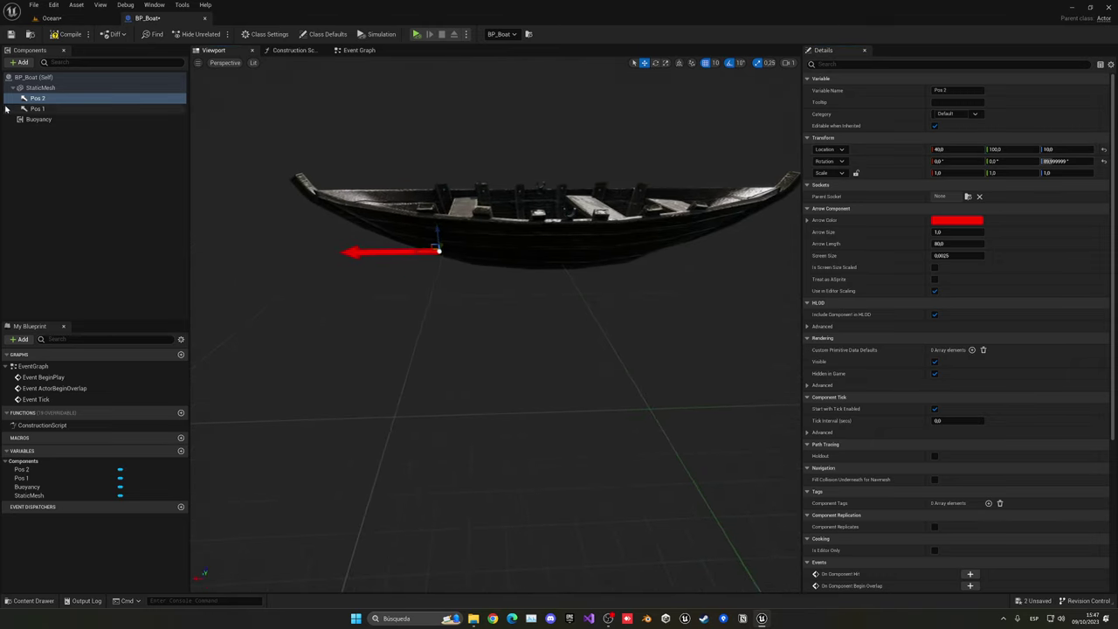
Duplicate both Pos 1 and Pos 2 together to make the arrows Pos 3 and Pos 4
{"action": "left_click", "coordinate": [61, 112], "text": "shift"}
{"action": "key", "text": "ctrl+d"}
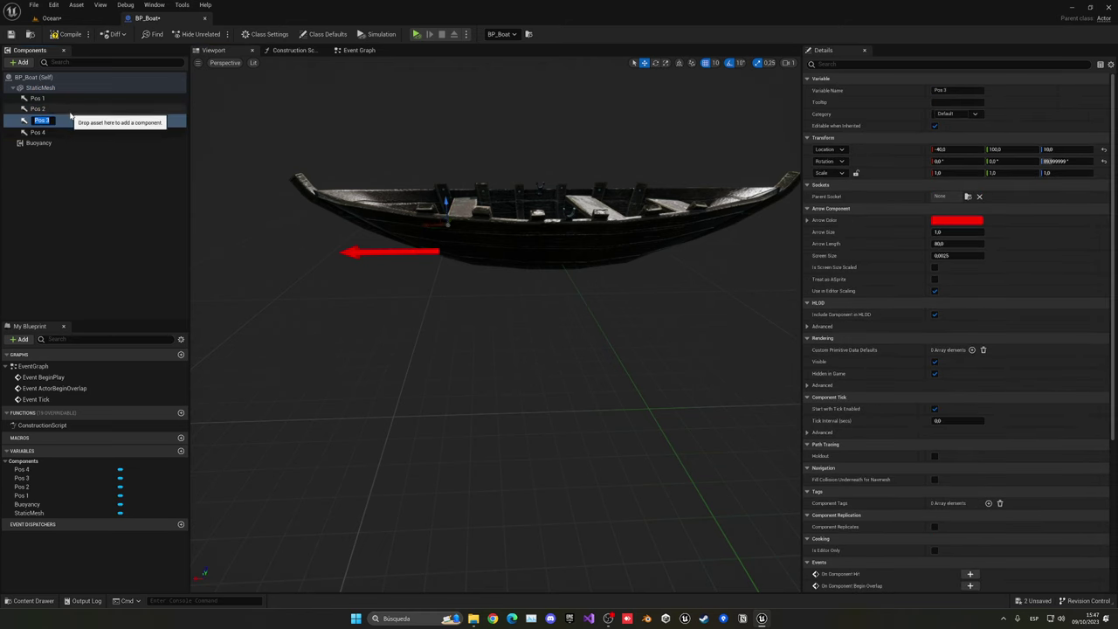
{"action": "key", "text": "Return"}
{"action": "left_click", "coordinate": [66, 130], "text": "shift"}
{"action": "left_click", "coordinate": [67, 122]}
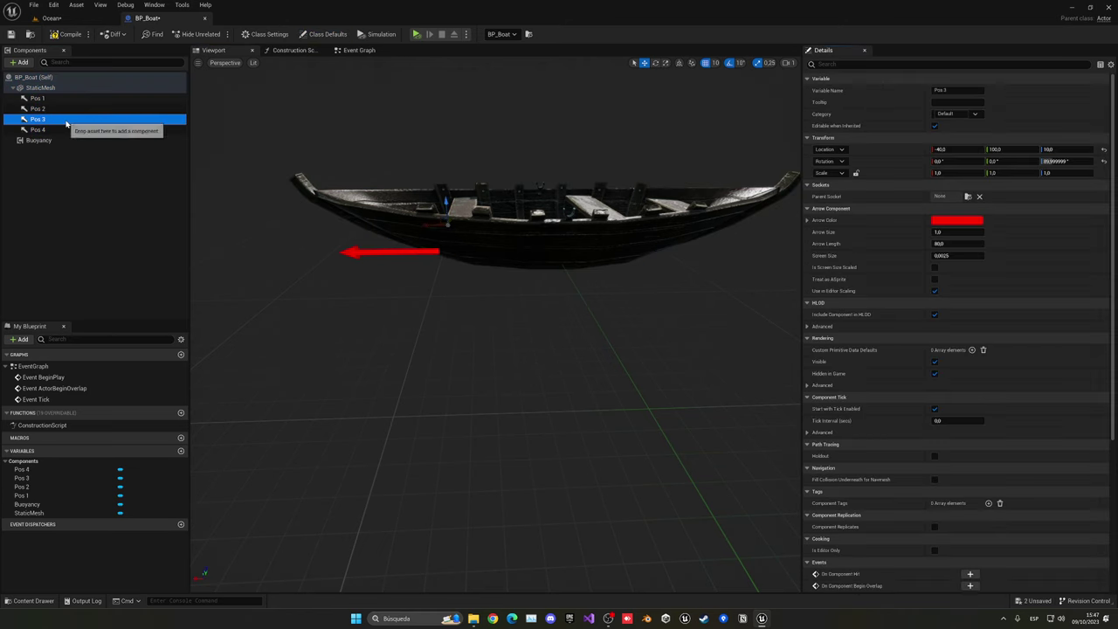
{"action": "left_click", "coordinate": [63, 133], "text": "shift"}
{"action": "scroll", "coordinate": [446, 251], "scroll_direction": "down", "scroll_amount": 4}
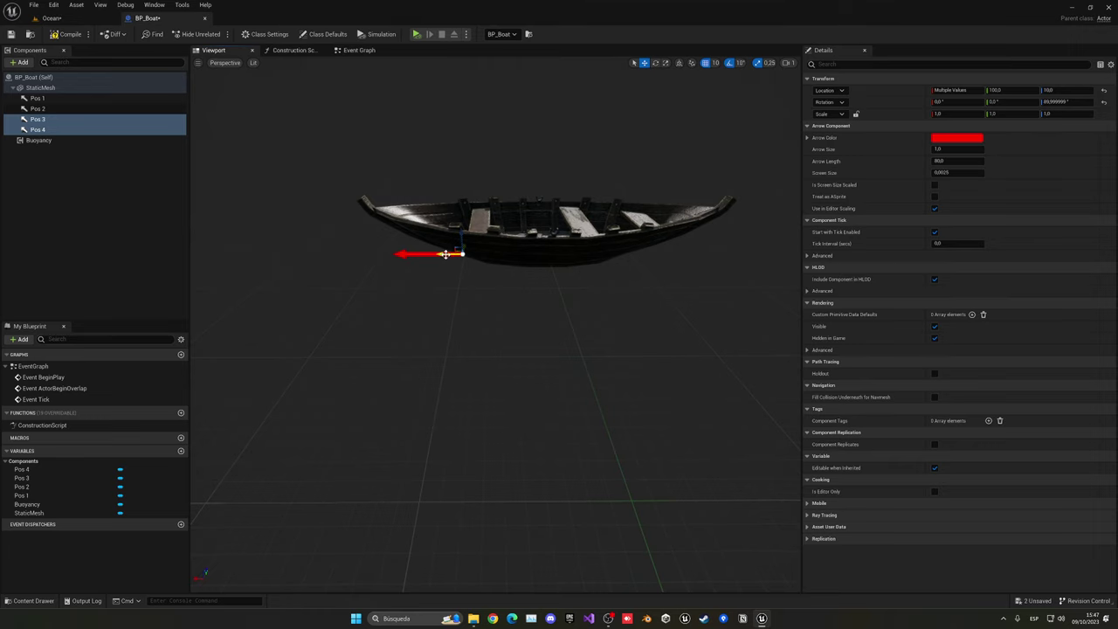
{"action": "left_click_drag", "start_coordinate": [593, 258], "coordinate": [602, 258]}
{"action": "mouse_move", "coordinate": [602, 258]}
{"action": "right_mouse_down"}
{"action": "mouse_move", "coordinate": [629, 271]}
{"action": "mouse_move", "coordinate": [607, 261]}
{"action": "right_mouse_up"}
{"action": "key", "text": "ctrl+z"}
Move the Pos 3 arrow along the boat to the opposite end, at Y location -130
{"action": "left_click", "coordinate": [55, 121]}
{"action": "mouse_move", "coordinate": [393, 227]}
{"action": "right_mouse_down"}
{"action": "mouse_move", "coordinate": [454, 205]}
{"action": "mouse_move", "coordinate": [410, 214]}
{"action": "right_mouse_up"}
{"action": "right_click_drag", "start_coordinate": [604, 197], "coordinate": [589, 199]}
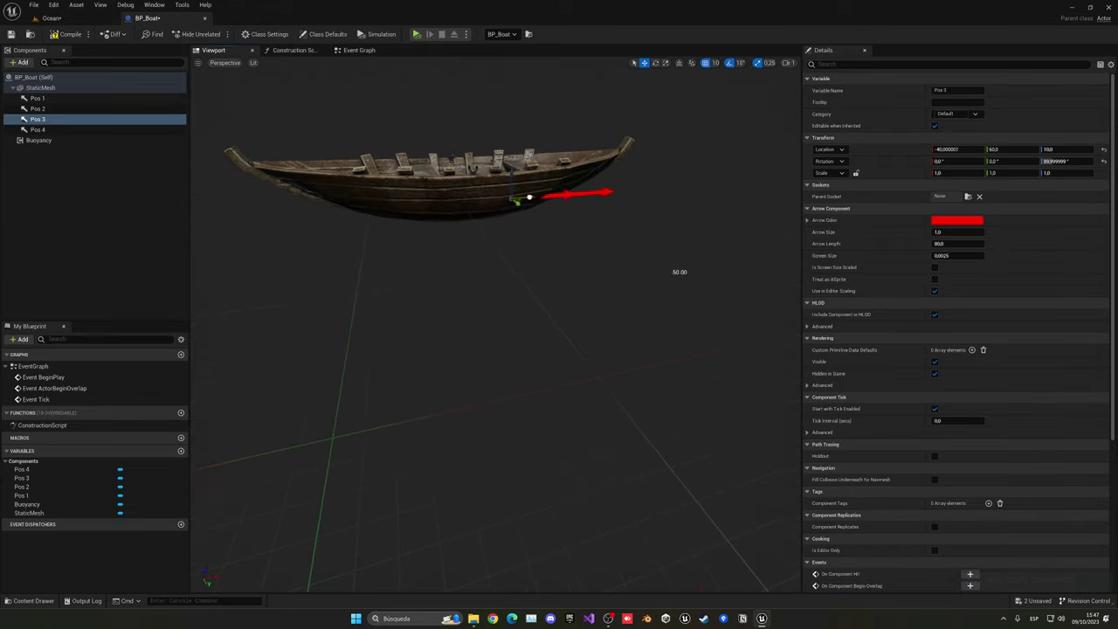
{"action": "left_click_drag", "start_coordinate": [360, 204], "coordinate": [359, 204]}
{"action": "right_click_drag", "start_coordinate": [324, 212], "coordinate": [428, 216]}
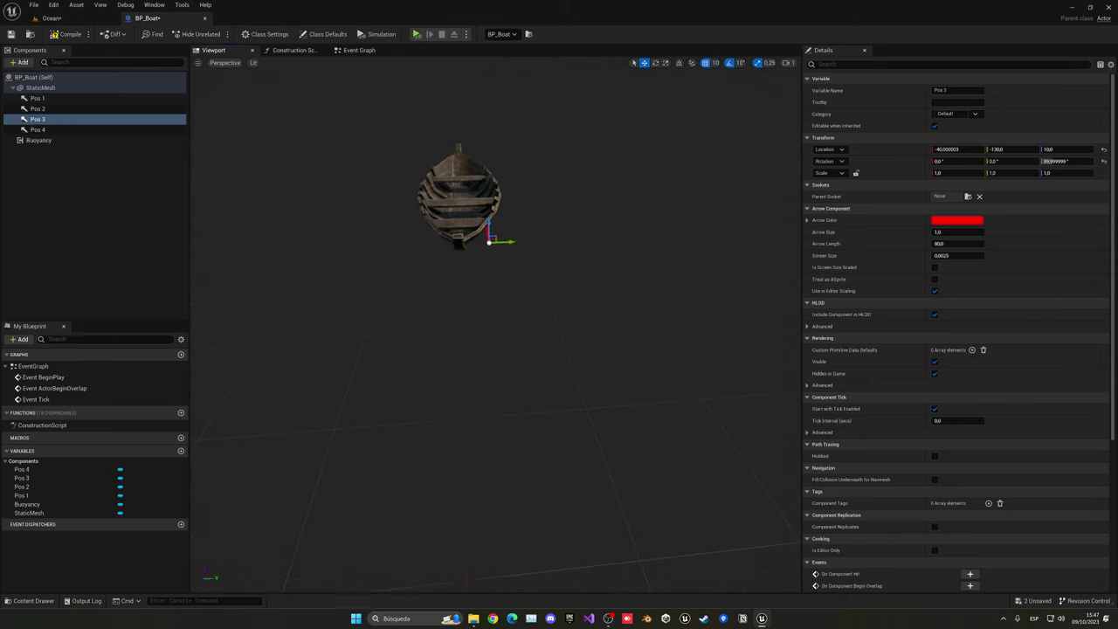
Move the Pos 4 arrow to the same end of the boat as Pos 3 and check the placement around the hull
{"action": "left_click", "coordinate": [38, 129]}
{"action": "left_click_drag", "start_coordinate": [386, 187], "coordinate": [377, 198], "text": "alt"}
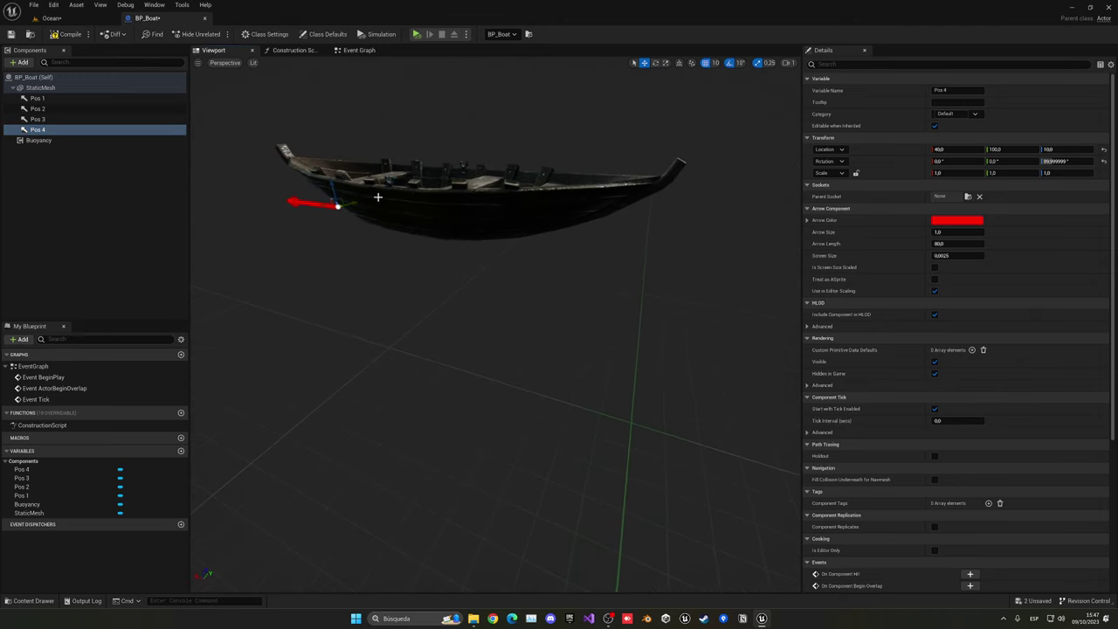
{"action": "right_click_drag", "start_coordinate": [526, 228], "coordinate": [467, 223]}
{"action": "left_click", "coordinate": [480, 248]}
{"action": "mouse_move", "coordinate": [380, 247]}
{"action": "right_mouse_down"}
{"action": "mouse_move", "coordinate": [454, 247]}
{"action": "mouse_move", "coordinate": [367, 249]}
{"action": "mouse_move", "coordinate": [380, 248]}
{"action": "right_mouse_up"}
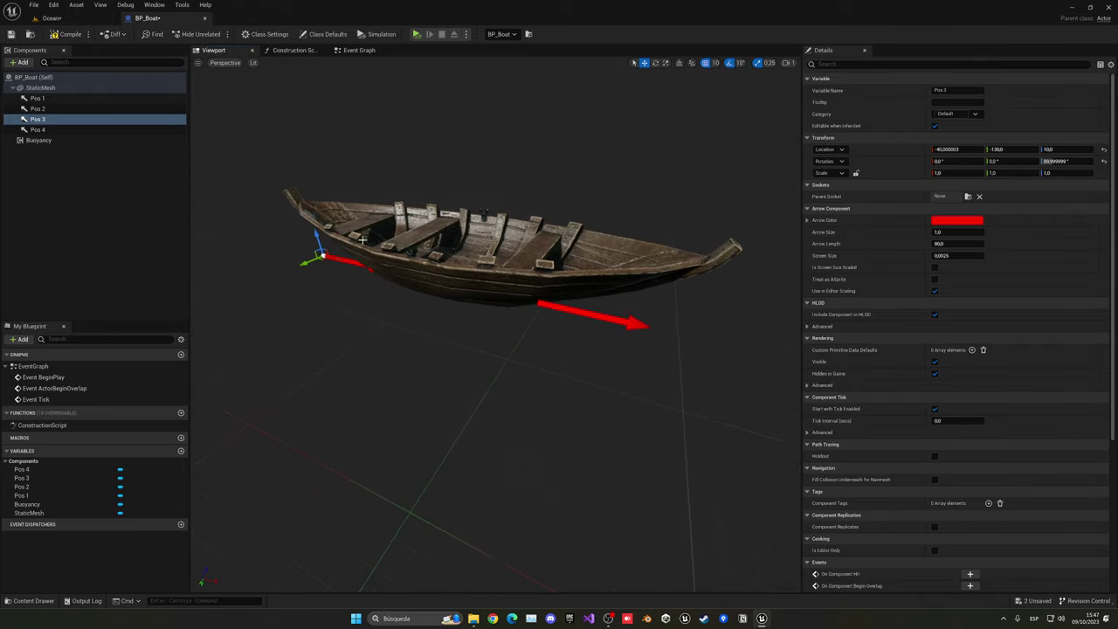
{"action": "left_click", "coordinate": [99, 204]}
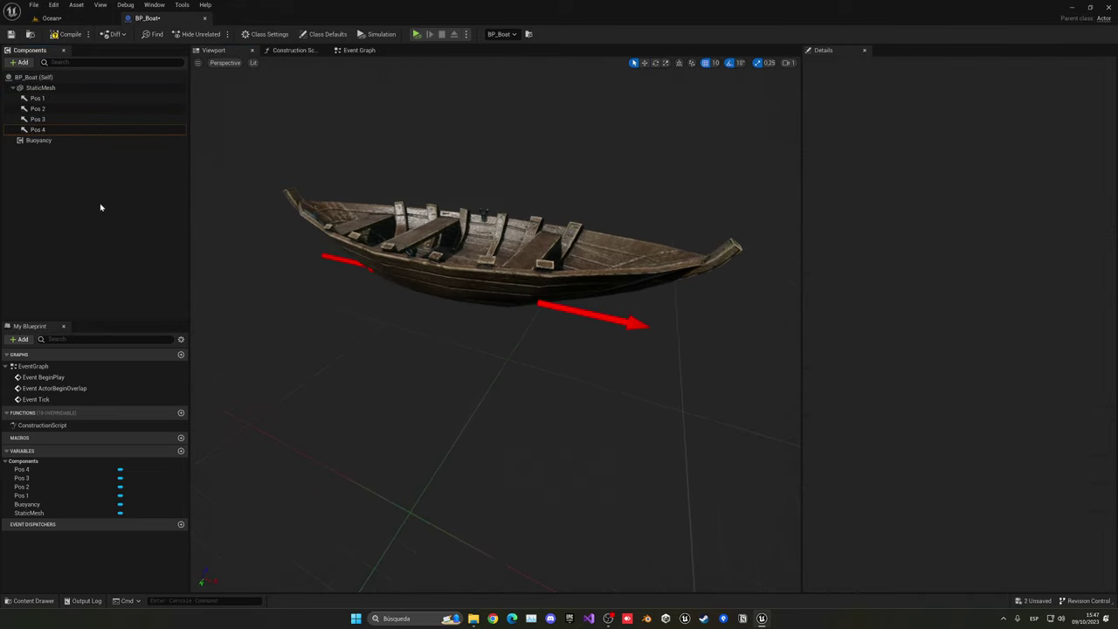
Add a first element to the Pontoons array of the Buoyancy component and expand its settings
{"action": "left_click", "coordinate": [50, 141]}
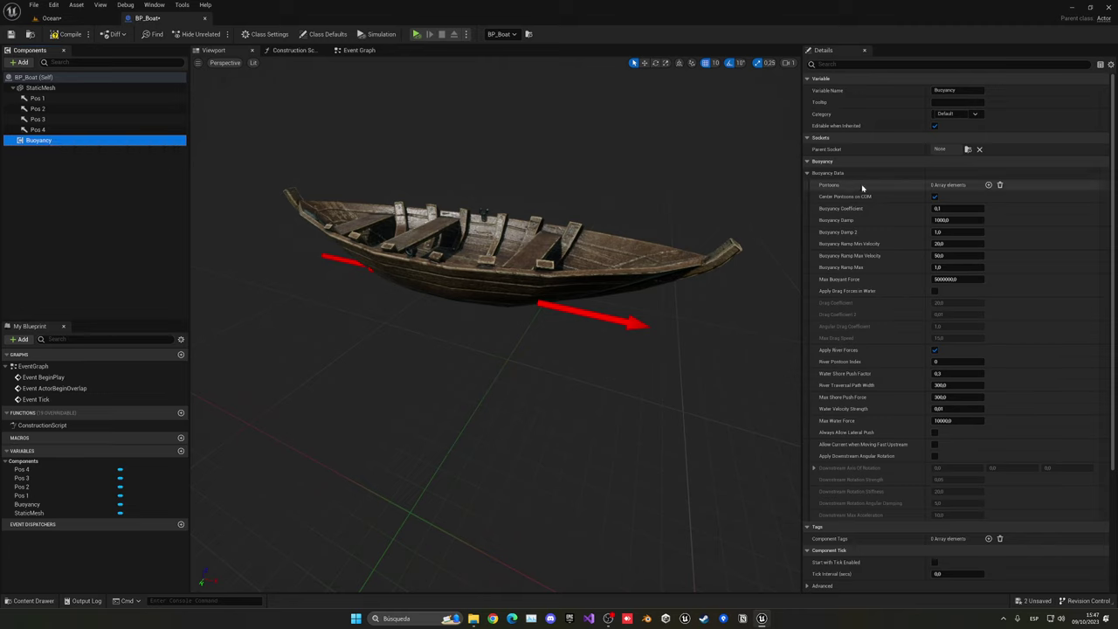
{"action": "left_click", "coordinate": [989, 185]}
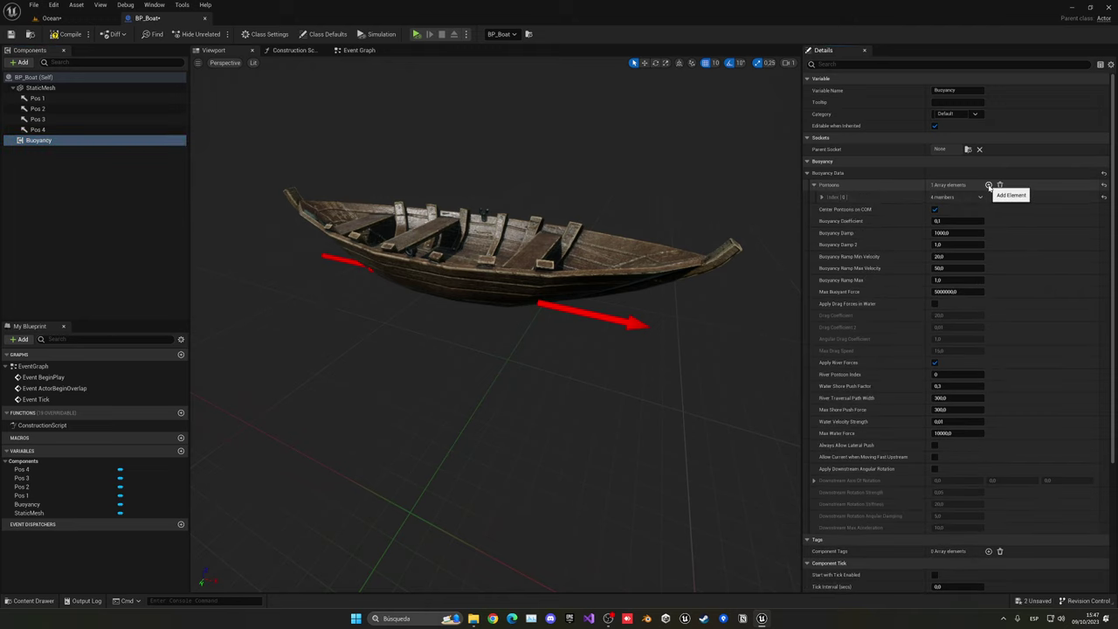
{"action": "left_click", "coordinate": [822, 197]}
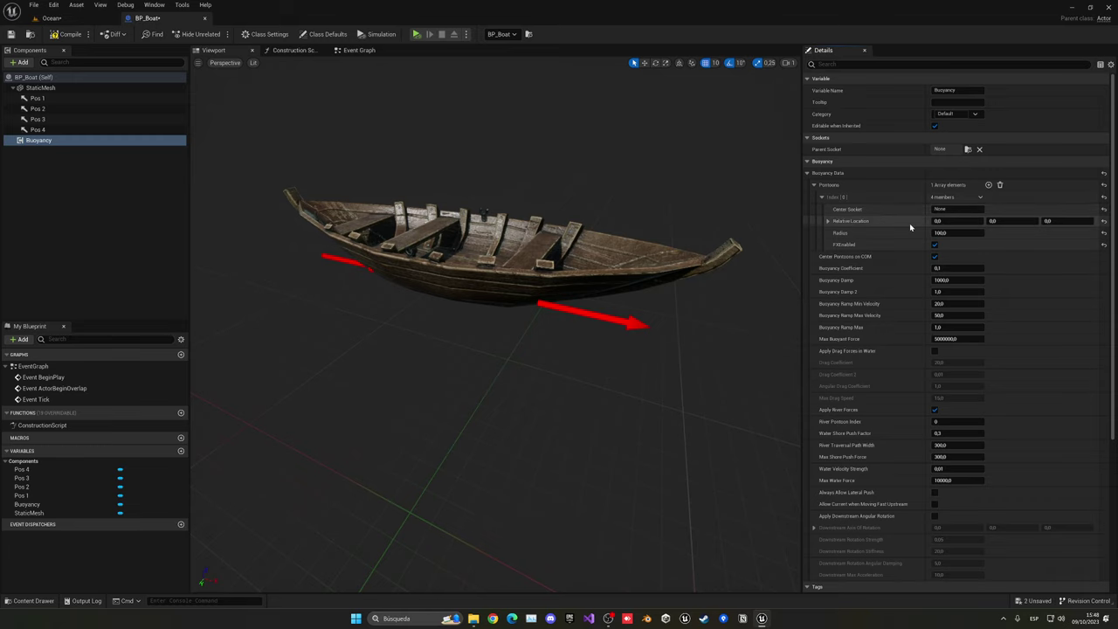
Copy the location of Pos 1 into the Relative Location of pontoon Index 0 and collapse that element
{"action": "left_click", "coordinate": [60, 100]}
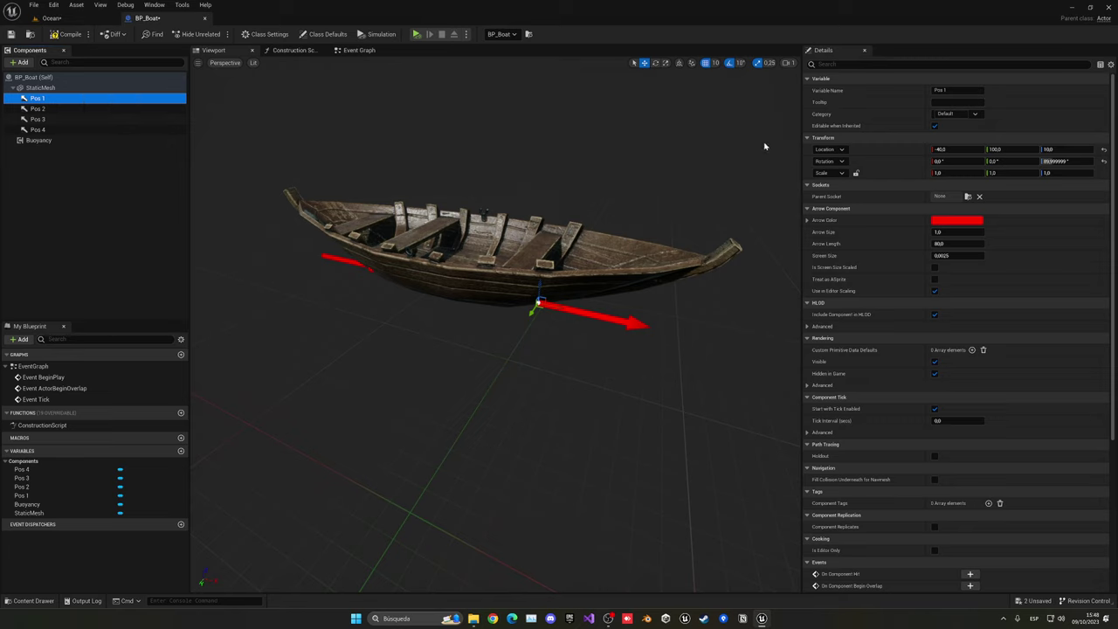
{"action": "right_click", "coordinate": [876, 151]}
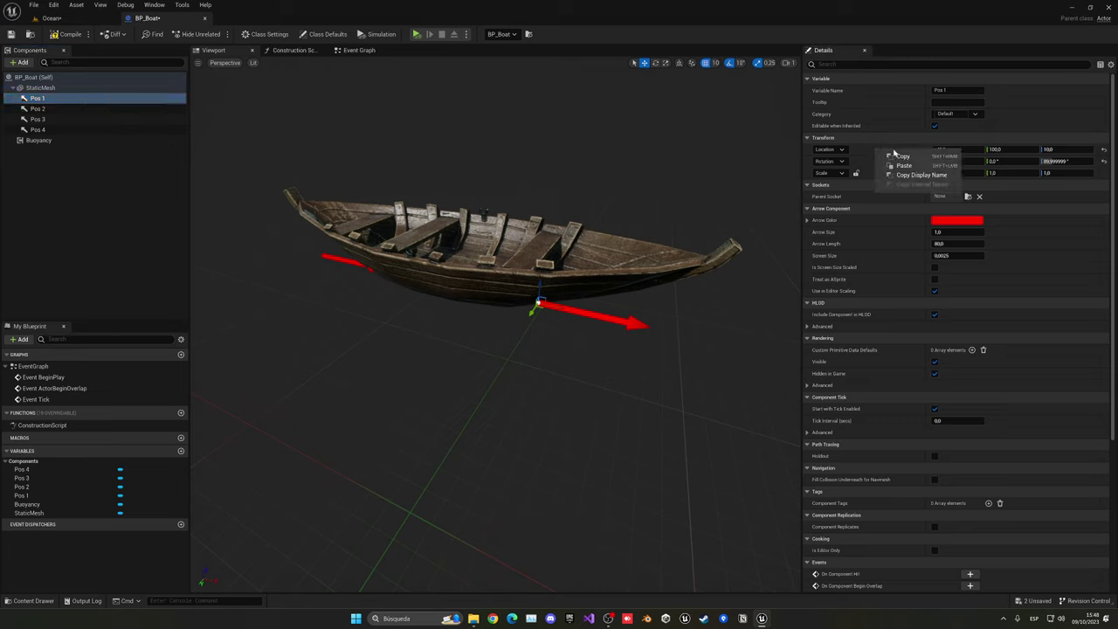
{"action": "left_click", "coordinate": [905, 157]}
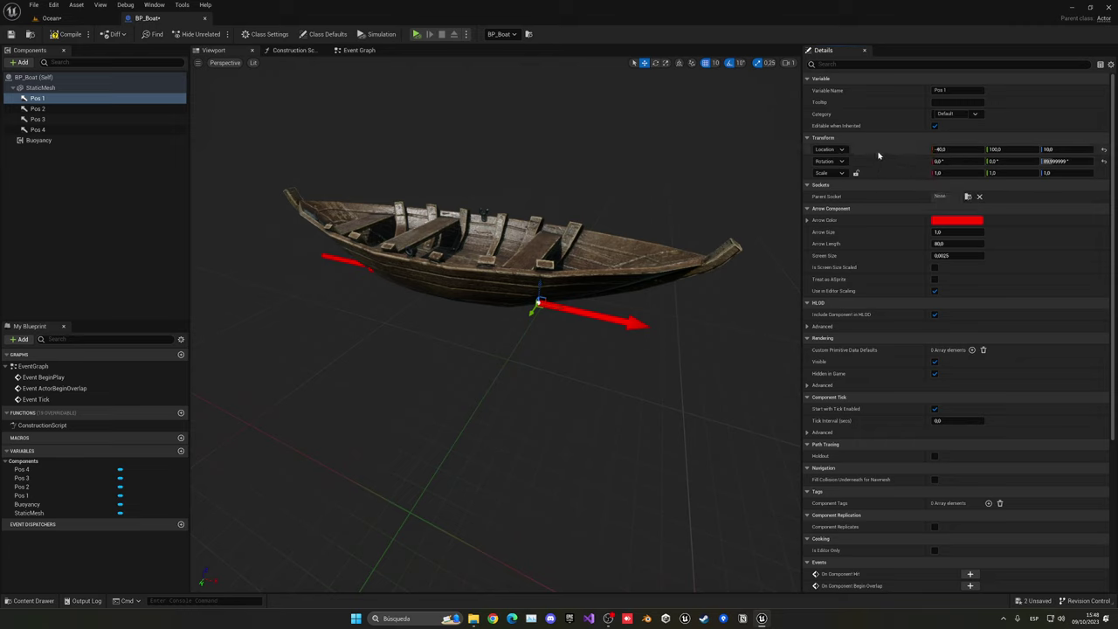
{"action": "right_click", "coordinate": [879, 155]}
{"action": "left_click", "coordinate": [37, 140]}
{"action": "right_click", "coordinate": [906, 225]}
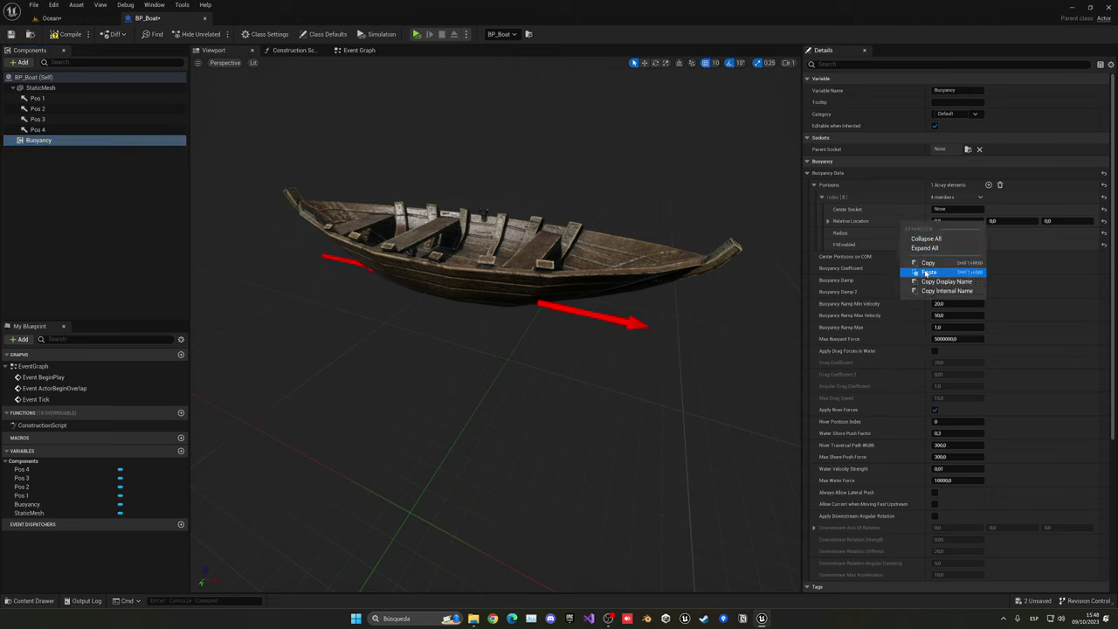
{"action": "left_click", "coordinate": [896, 226]}
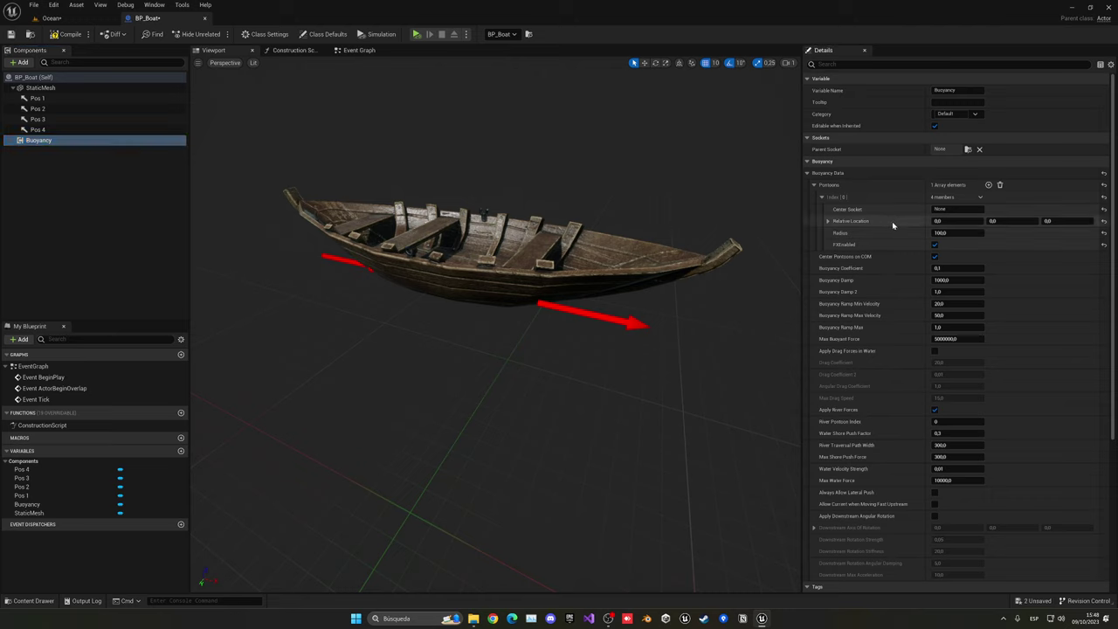
{"action": "left_click", "coordinate": [894, 222], "text": "shift"}
{"action": "left_click", "coordinate": [821, 197]}
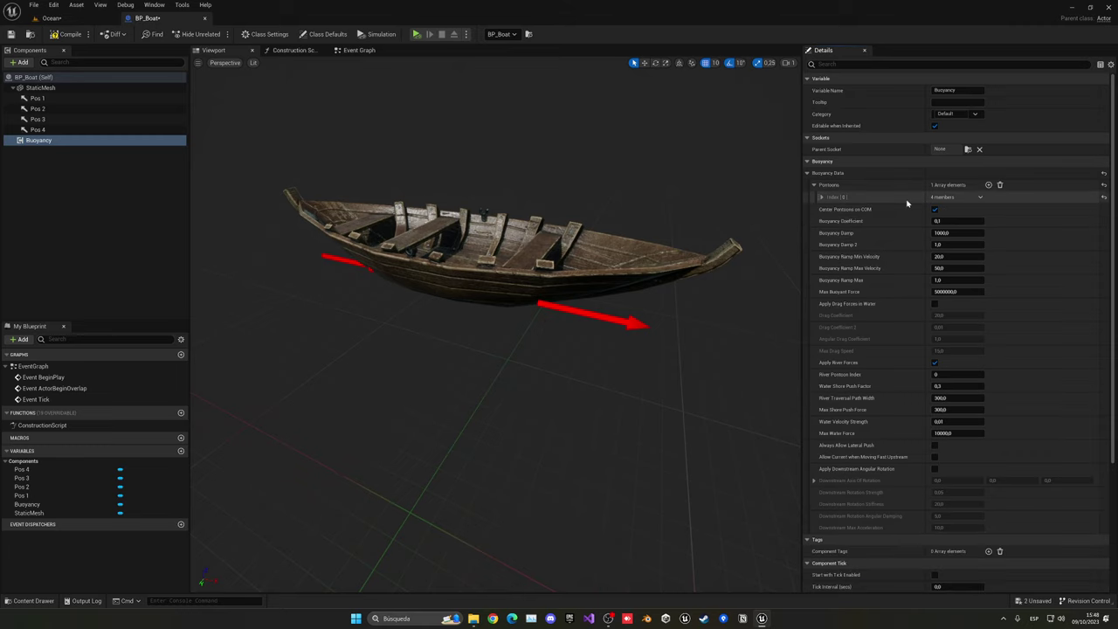
Add a second pontoon to the Buoyancy component and copy the Pos 2 location into the Relative Location of Index 1
{"action": "left_click", "coordinate": [988, 185]}
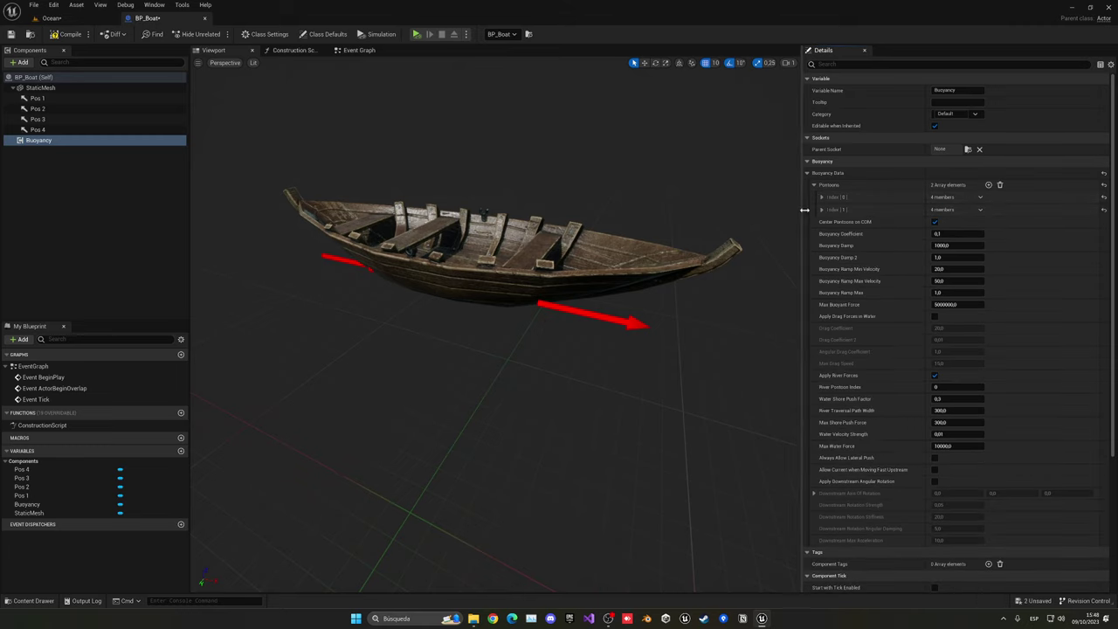
{"action": "left_click", "coordinate": [821, 210]}
{"action": "left_click", "coordinate": [70, 109]}
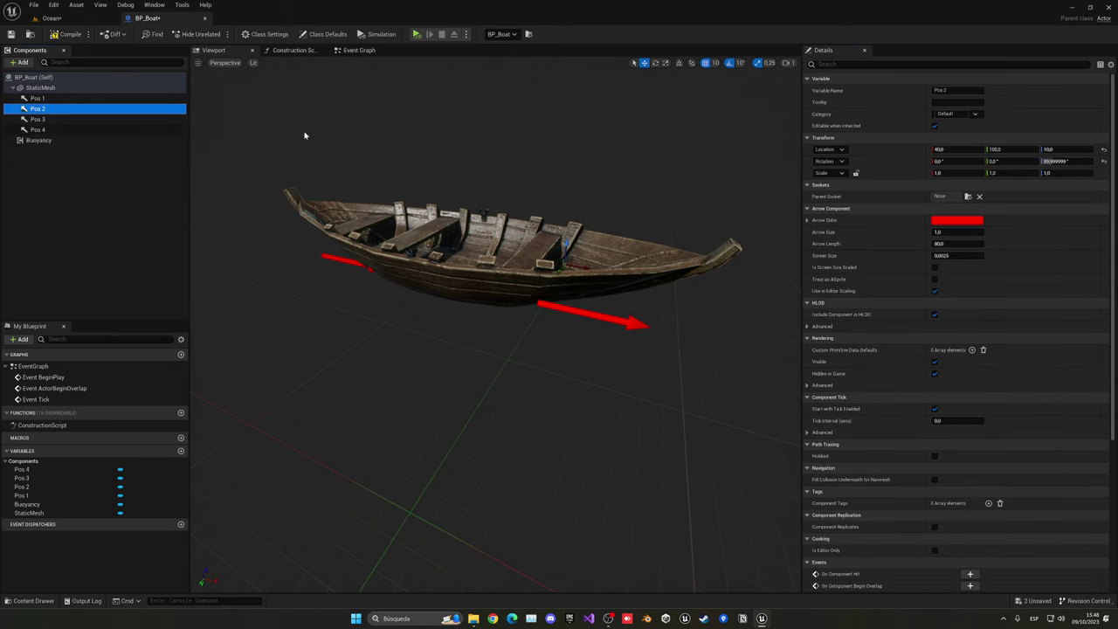
{"action": "right_click", "coordinate": [895, 152], "text": "shift"}
{"action": "left_click", "coordinate": [93, 140]}
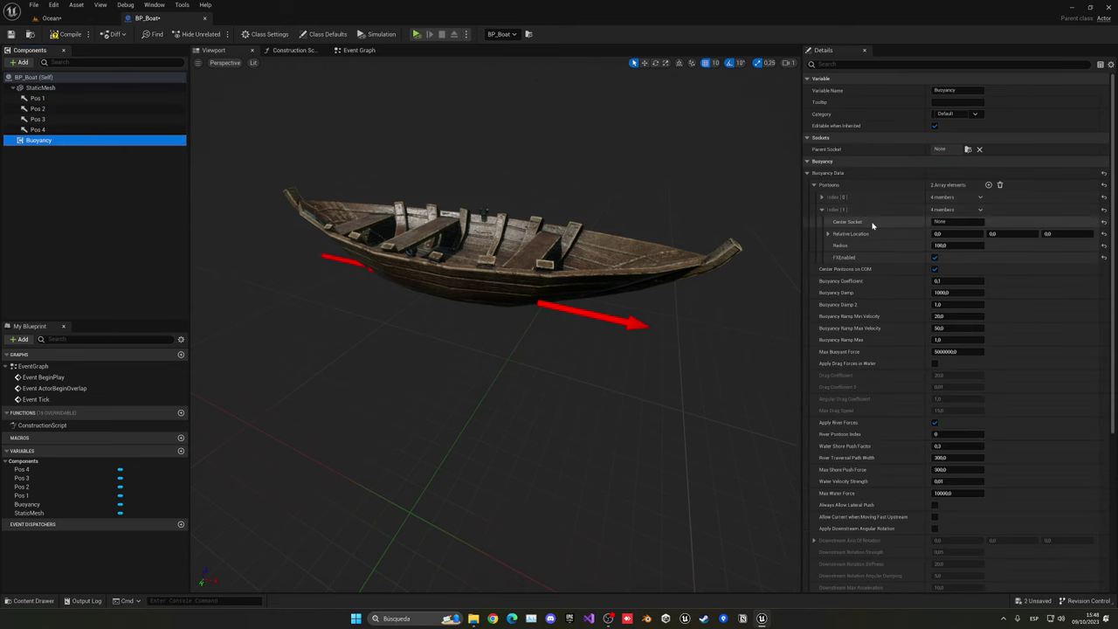
{"action": "left_click", "coordinate": [860, 231], "text": "shift"}
{"action": "left_click", "coordinate": [821, 209]}
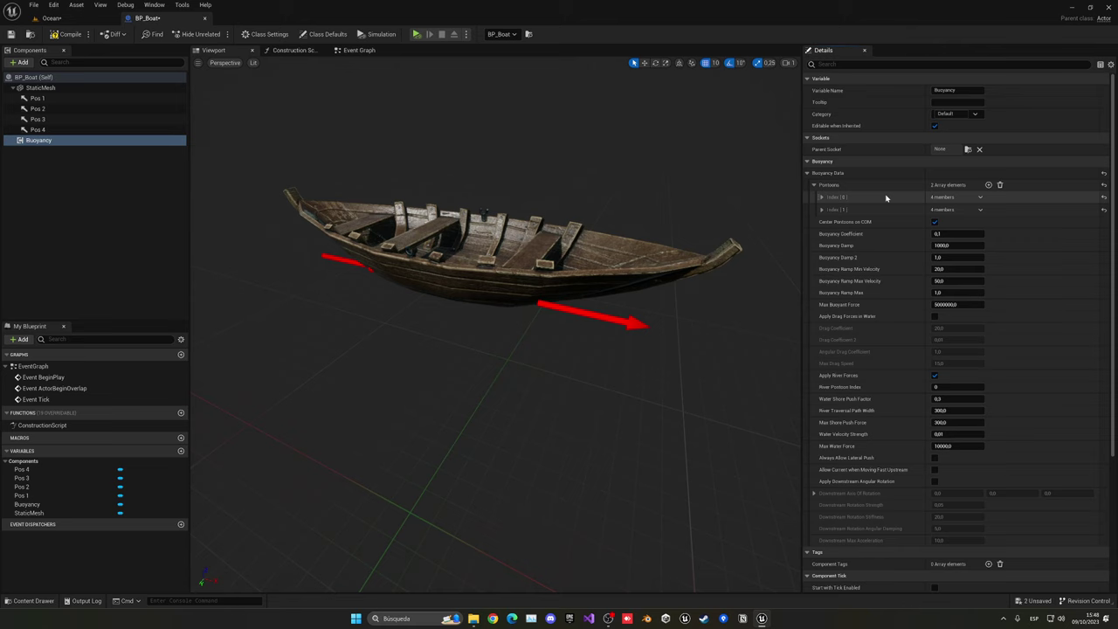
Add a third pontoon to the Buoyancy component and copy the Pos 3 location into the Relative Location of Index 2
{"action": "left_click", "coordinate": [987, 184]}
{"action": "left_click", "coordinate": [821, 221]}
{"action": "left_click", "coordinate": [75, 118]}
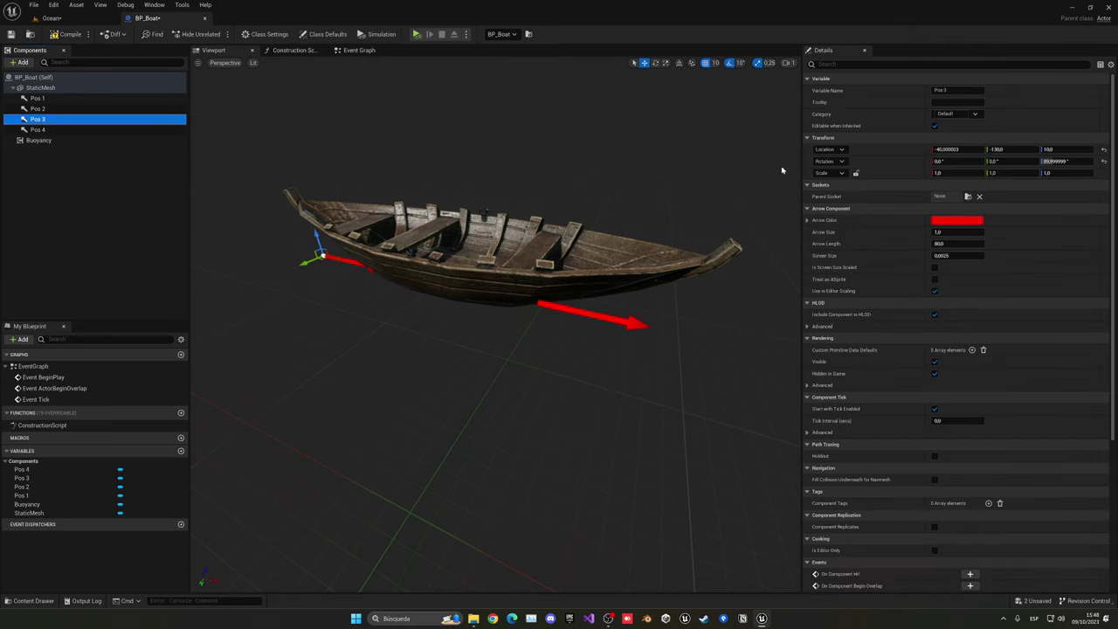
{"action": "right_click", "coordinate": [878, 151], "text": "shift"}
{"action": "left_click", "coordinate": [93, 140]}
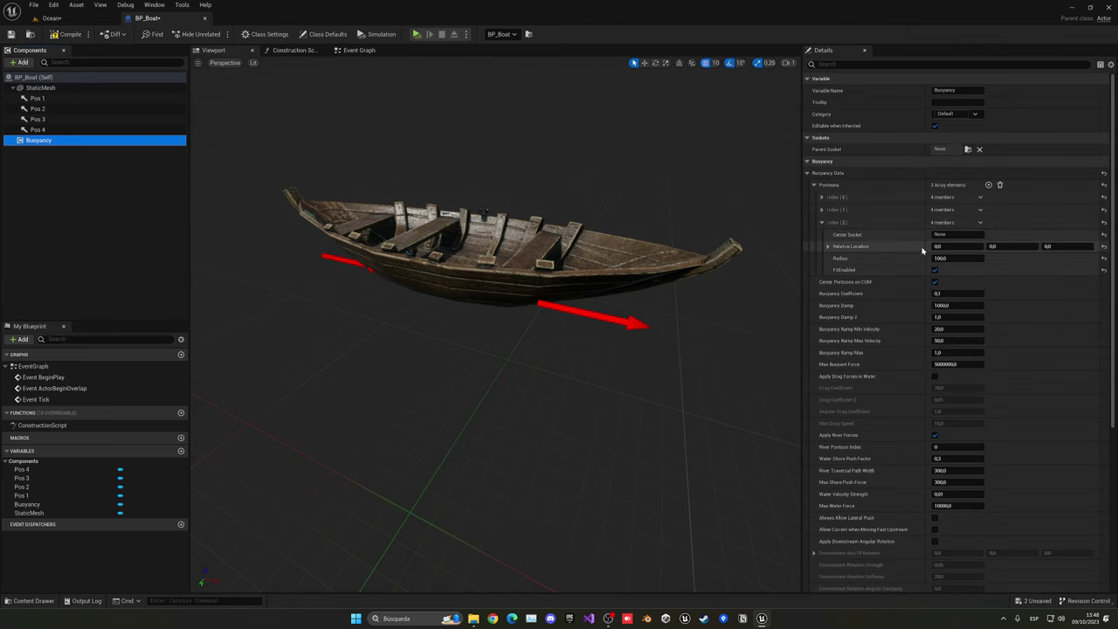
{"action": "left_click", "coordinate": [851, 246], "text": "shift"}
{"action": "left_click", "coordinate": [820, 222]}
Add a fourth pontoon to the Buoyancy component and copy the Pos 4 location into the Relative Location of Index 3
{"action": "left_click", "coordinate": [987, 184]}
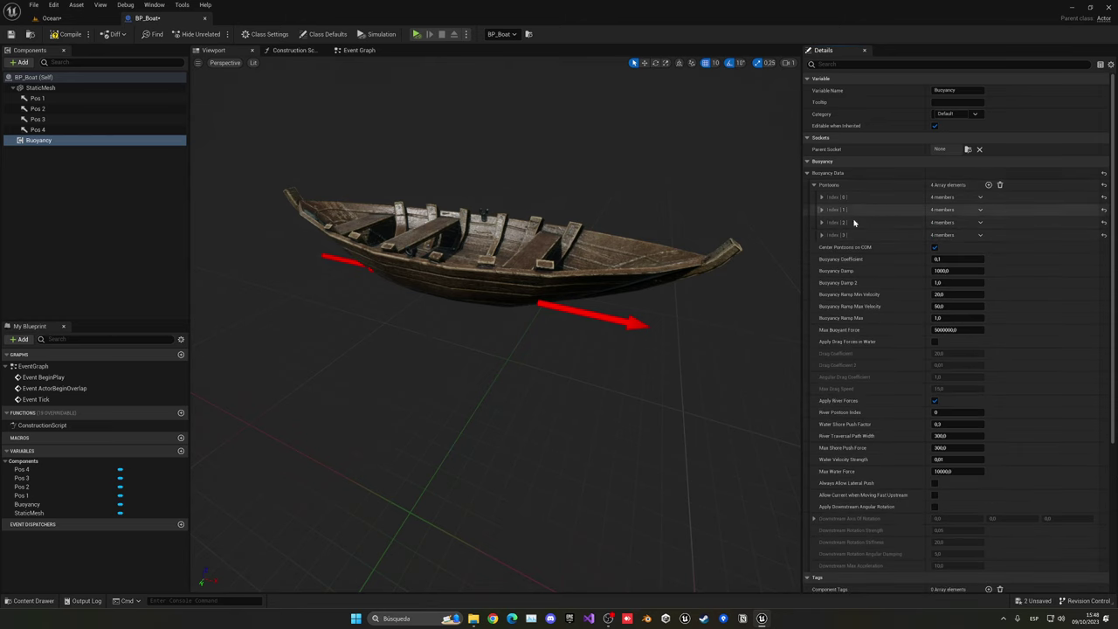
{"action": "left_click", "coordinate": [821, 234]}
{"action": "left_click", "coordinate": [60, 131]}
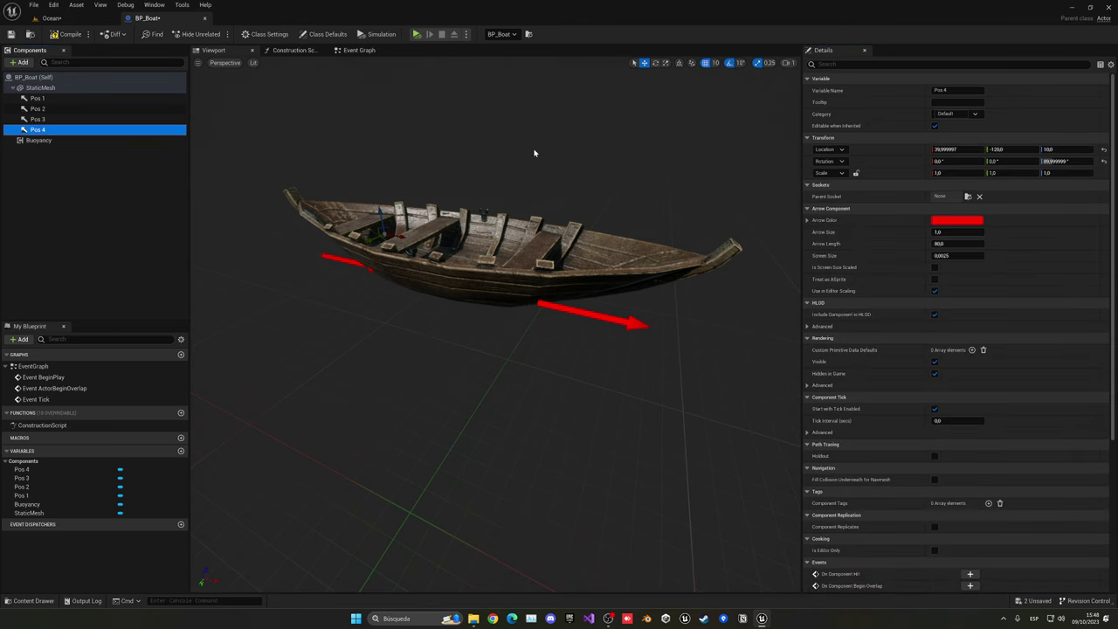
{"action": "right_click", "coordinate": [883, 152], "text": "shift"}
{"action": "left_click", "coordinate": [92, 140]}
{"action": "left_click", "coordinate": [888, 261], "text": "shift"}
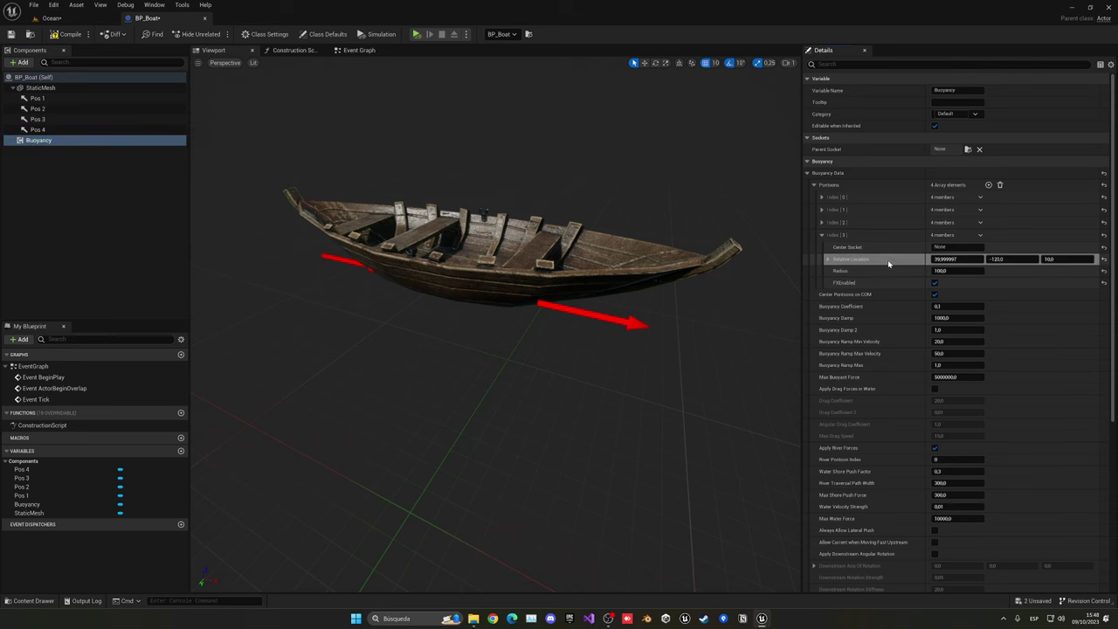
{"action": "scroll", "coordinate": [634, 215], "scroll_direction": "down", "scroll_amount": 3}
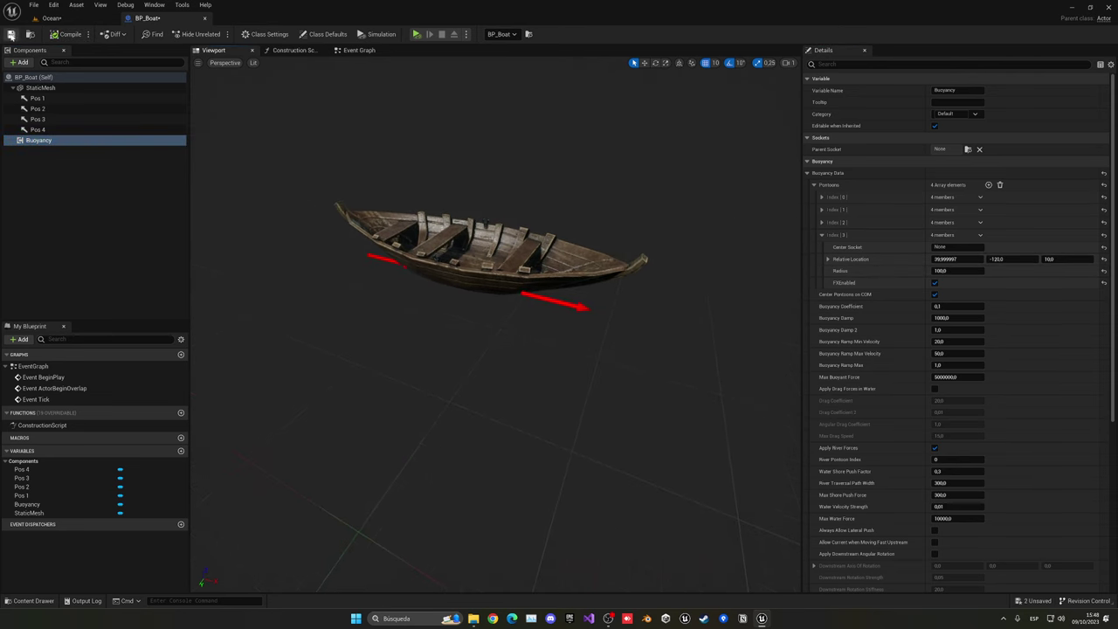
{"action": "scroll", "coordinate": [495, 211], "scroll_direction": "up", "scroll_amount": 4}
Simulate the Ocean level to watch how the boat behaves on the waves, and stop the simulation
{"action": "left_click", "coordinate": [66, 19]}
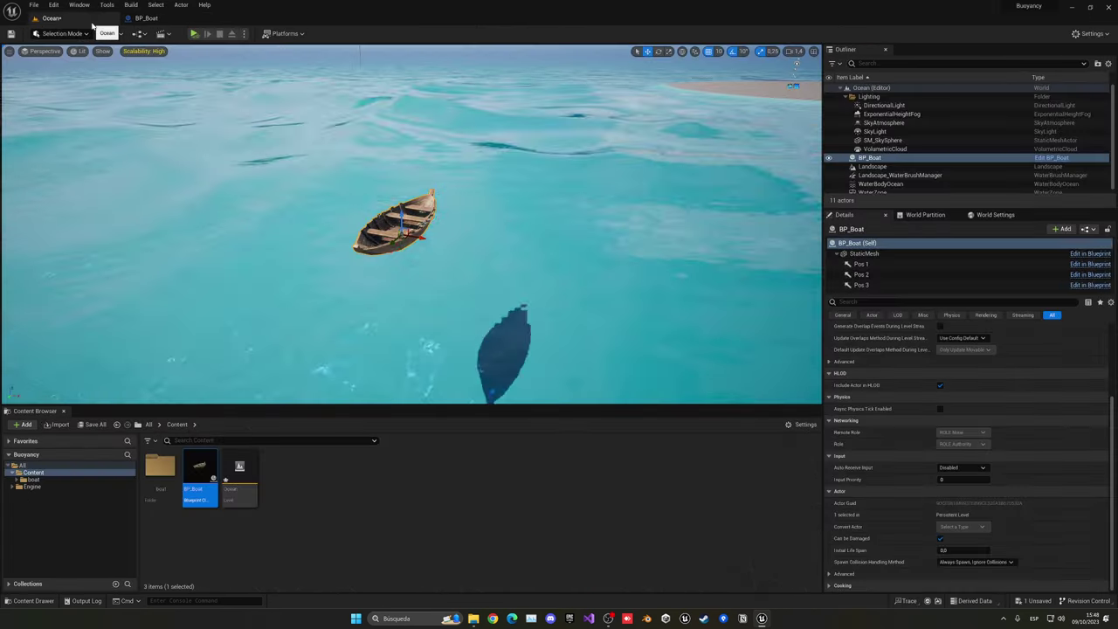
{"action": "left_click", "coordinate": [194, 34]}
{"action": "right_click_drag", "start_coordinate": [393, 209], "coordinate": [362, 201]}
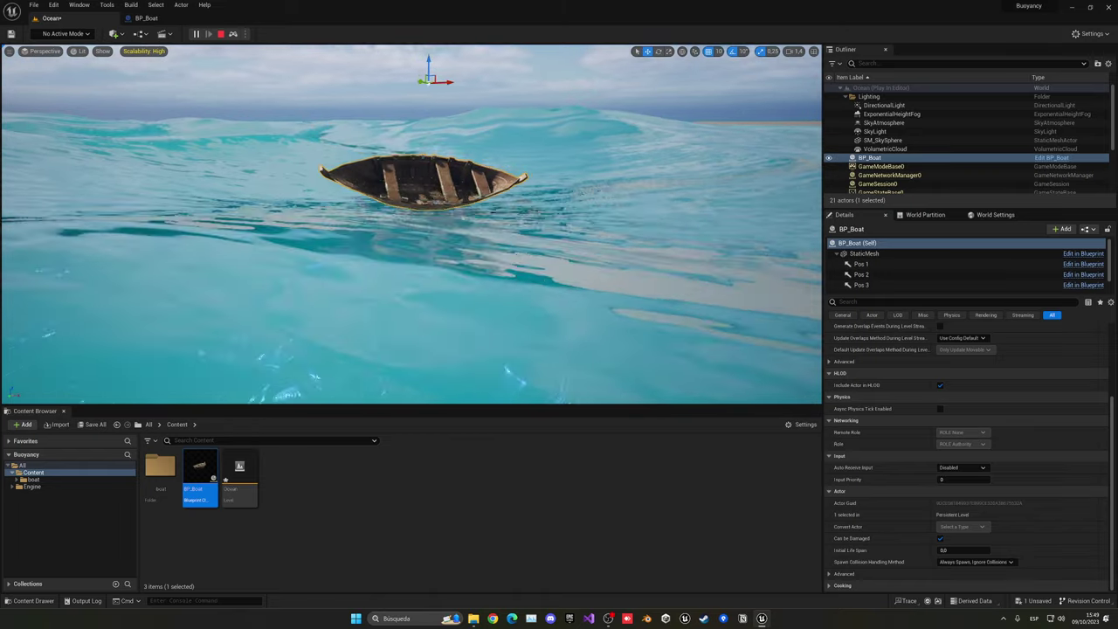
{"action": "key", "text": "Escape"}
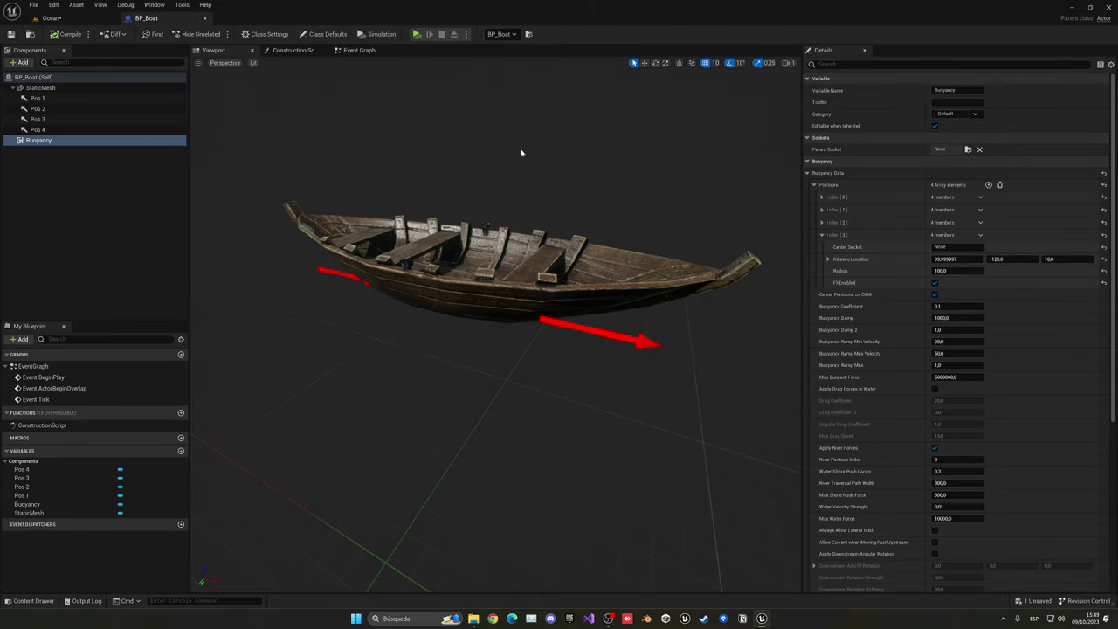
Simulate the Ocean level again, examine from low and raised angles how high the hull sits relative to the water surface, and stop
{"action": "right_click_drag", "start_coordinate": [471, 194], "coordinate": [461, 285]}
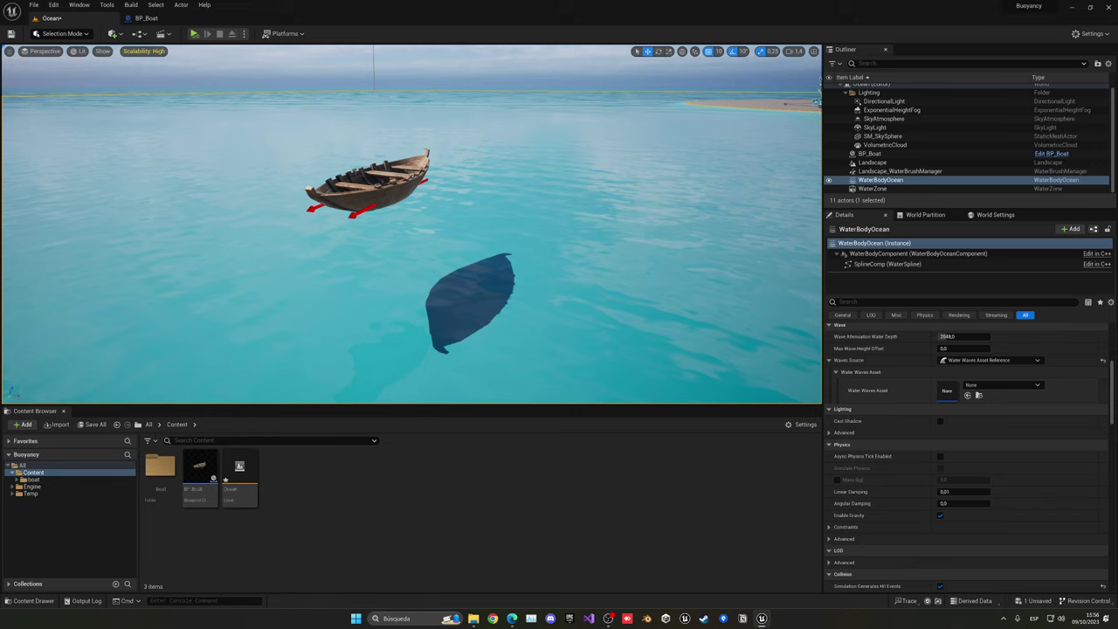
{"action": "right_click_drag", "start_coordinate": [410, 165], "coordinate": [378, 144]}
{"action": "key", "text": "s"}
{"action": "right_click_drag", "start_coordinate": [450, 201], "coordinate": [448, 206]}
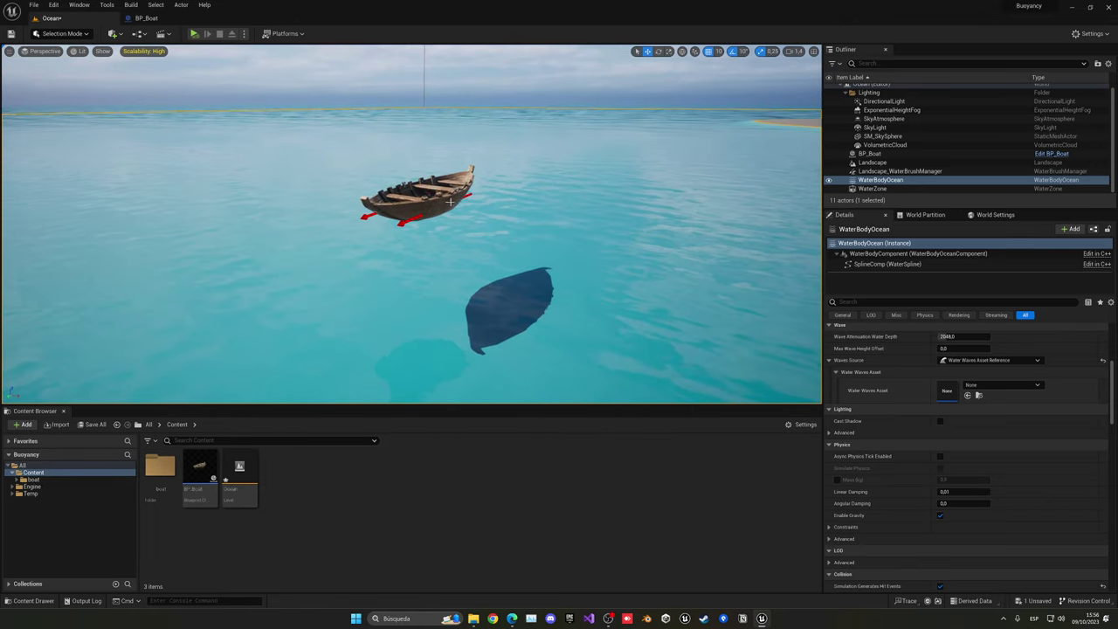
{"action": "left_click", "coordinate": [194, 34]}
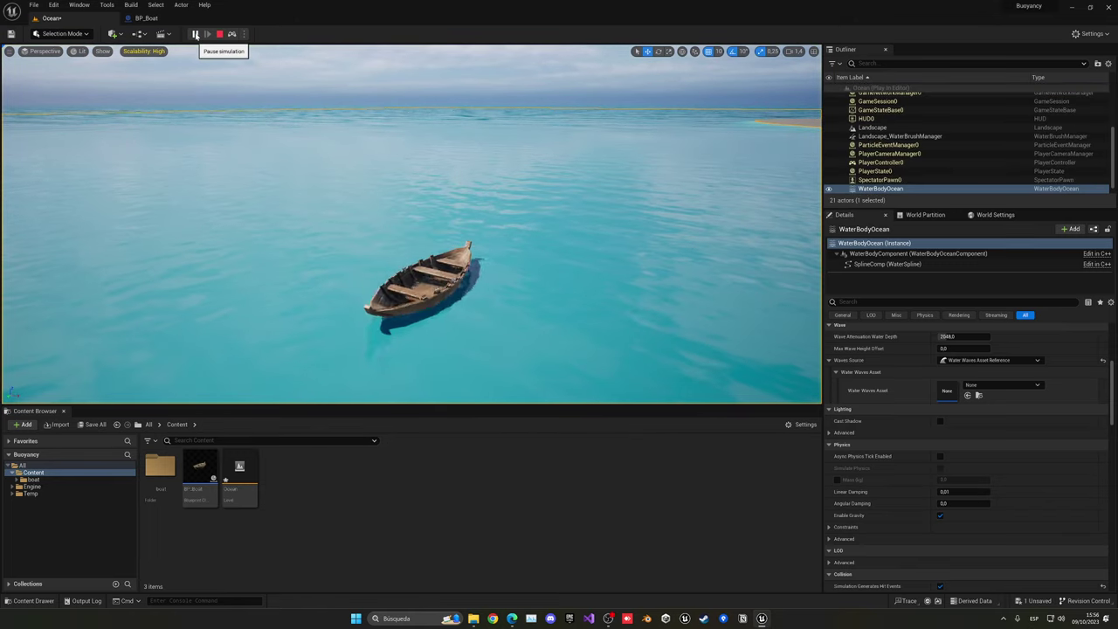
{"action": "key", "text": "w"}
{"action": "mouse_move", "coordinate": [410, 224]}
{"action": "right_mouse_down"}
{"action": "mouse_move", "coordinate": [414, 248]}
{"action": "mouse_move", "coordinate": [410, 222]}
{"action": "right_mouse_up"}
{"action": "key", "text": "s"}
{"action": "right_click_drag", "start_coordinate": [297, 160], "coordinate": [296, 142]}
{"action": "key", "text": "q"}
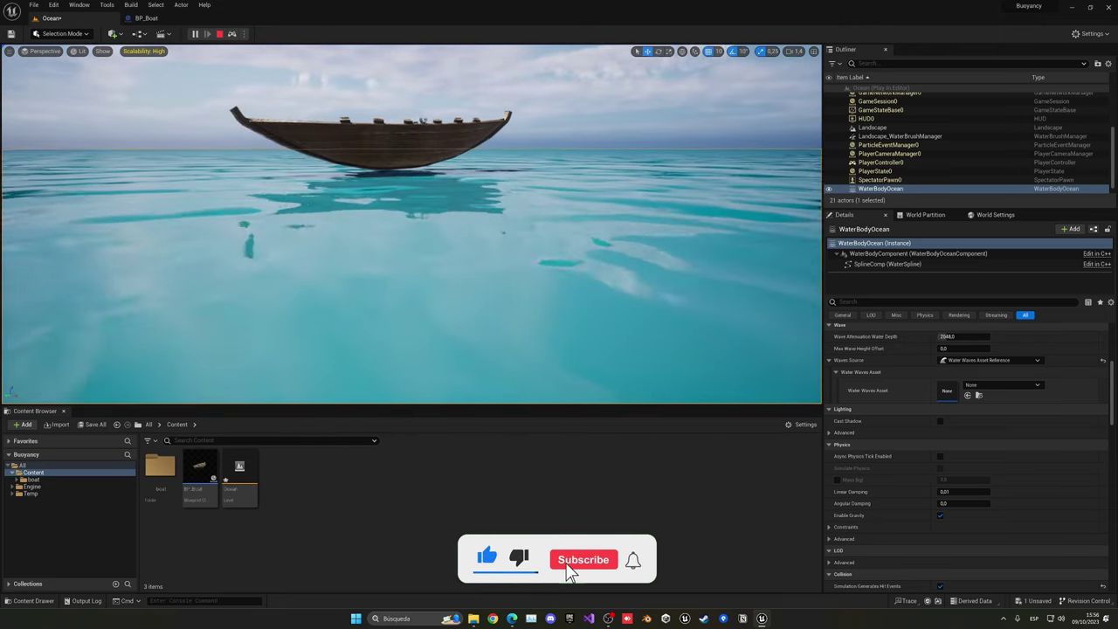
{"action": "right_click_drag", "start_coordinate": [404, 208], "coordinate": [403, 241]}
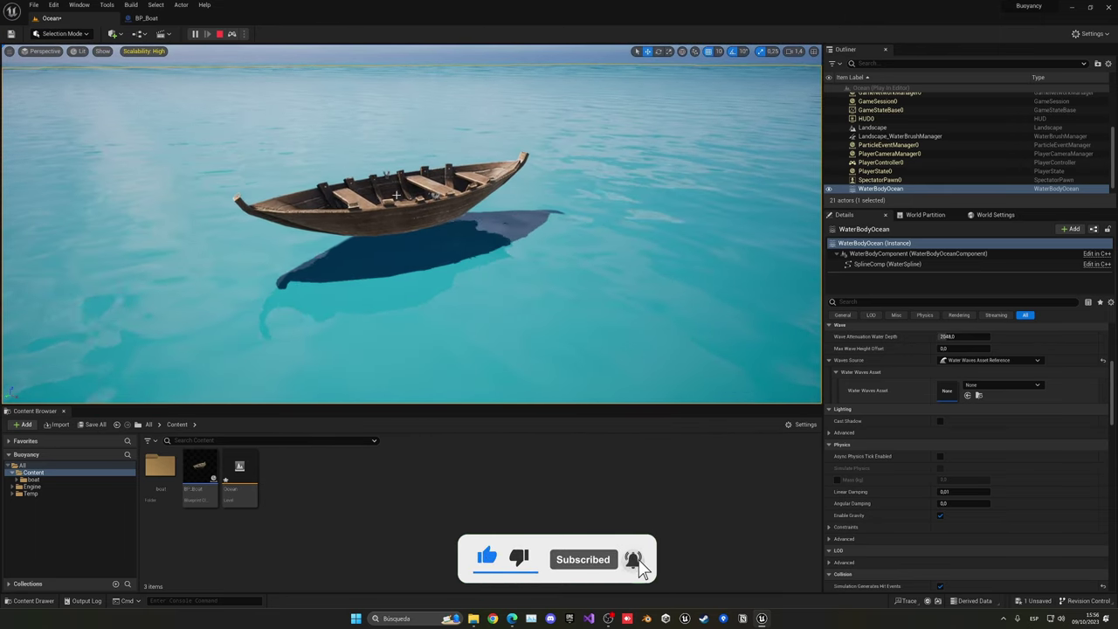
{"action": "key", "text": "Escape"}
{"action": "right_click_drag", "start_coordinate": [416, 207], "coordinate": [404, 185]}
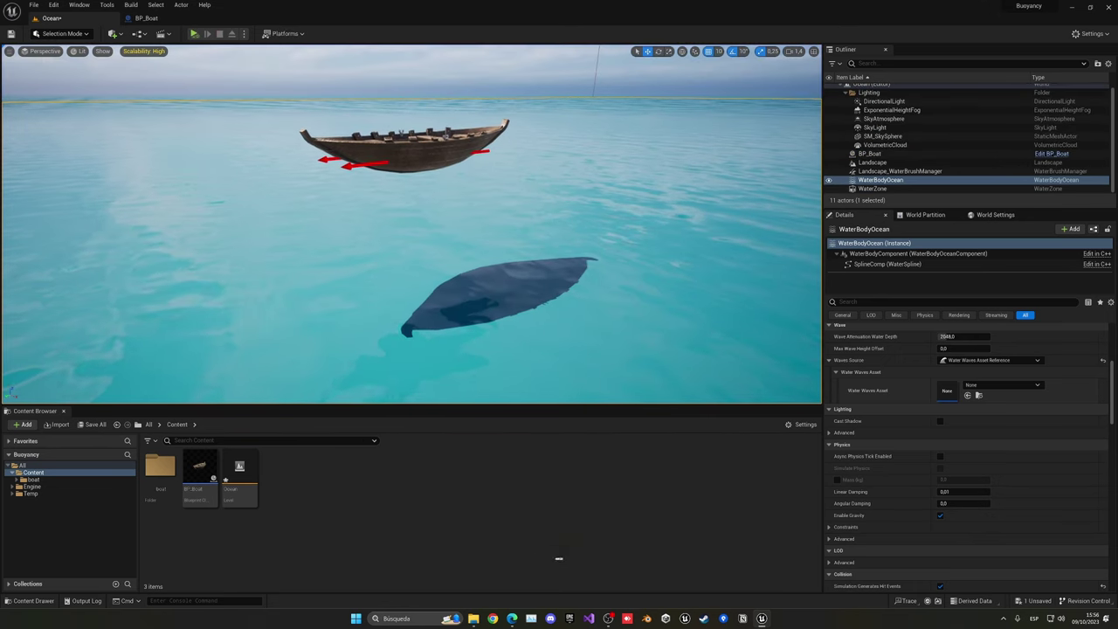
Set the Z value of Relative Location to 30 for all four pontoons in BP_Boat and return to the Ocean level
{"action": "left_click", "coordinate": [145, 18]}
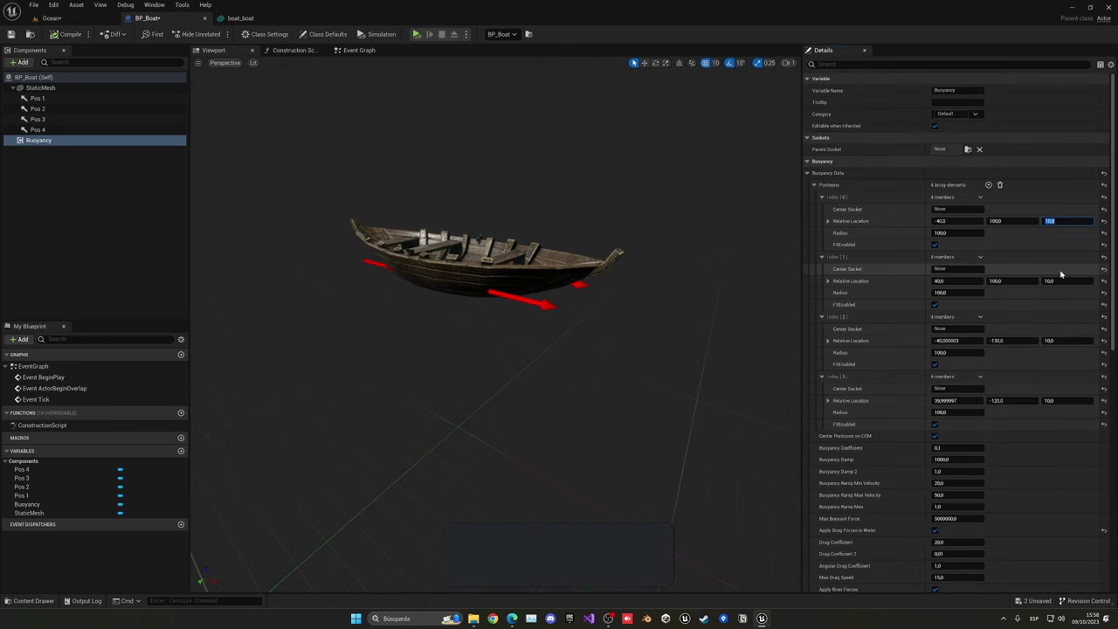
{"action": "left_click", "coordinate": [1049, 220]}
{"action": "type", "text": "30"}
{"action": "key", "text": "Return"}
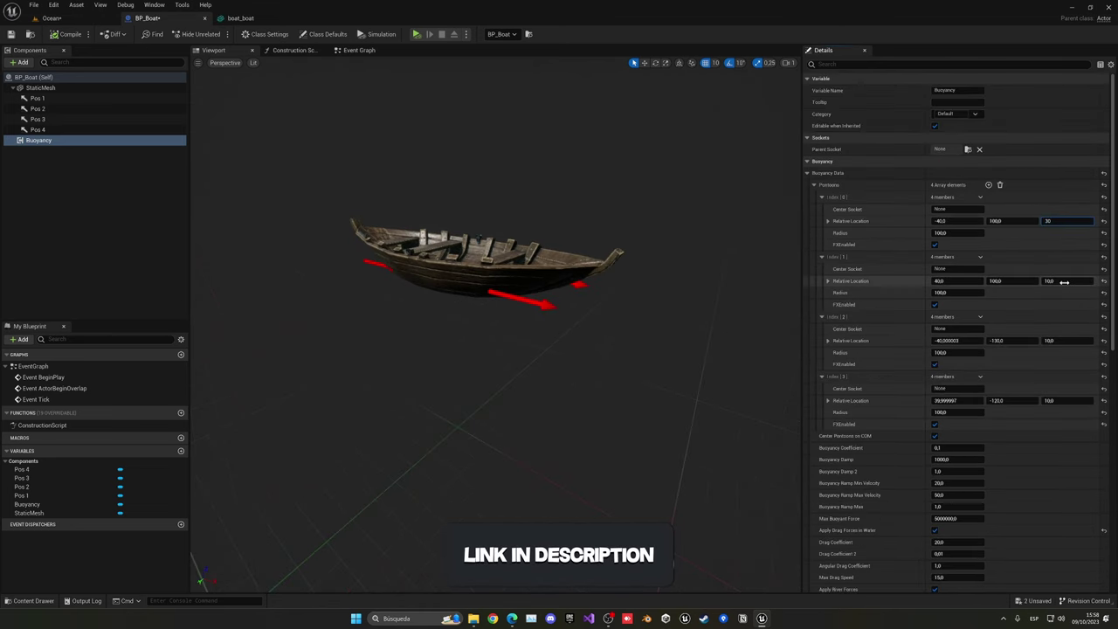
{"action": "left_click", "coordinate": [1051, 281]}
{"action": "type", "text": "30"}
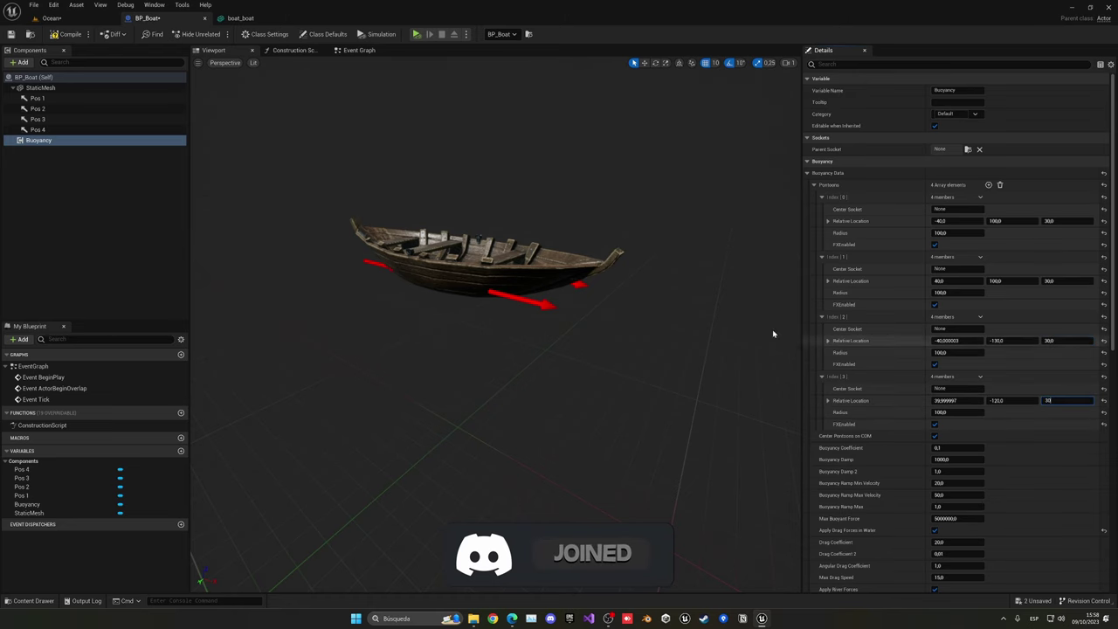
{"action": "right_click_drag", "start_coordinate": [537, 283], "coordinate": [567, 289]}
{"action": "left_click", "coordinate": [74, 20]}
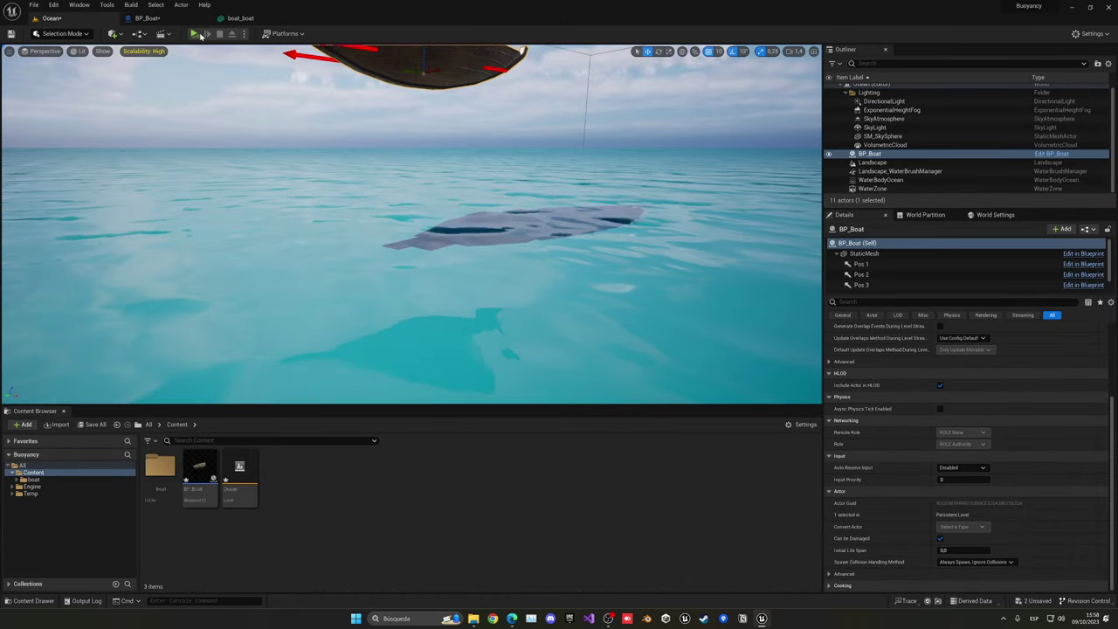